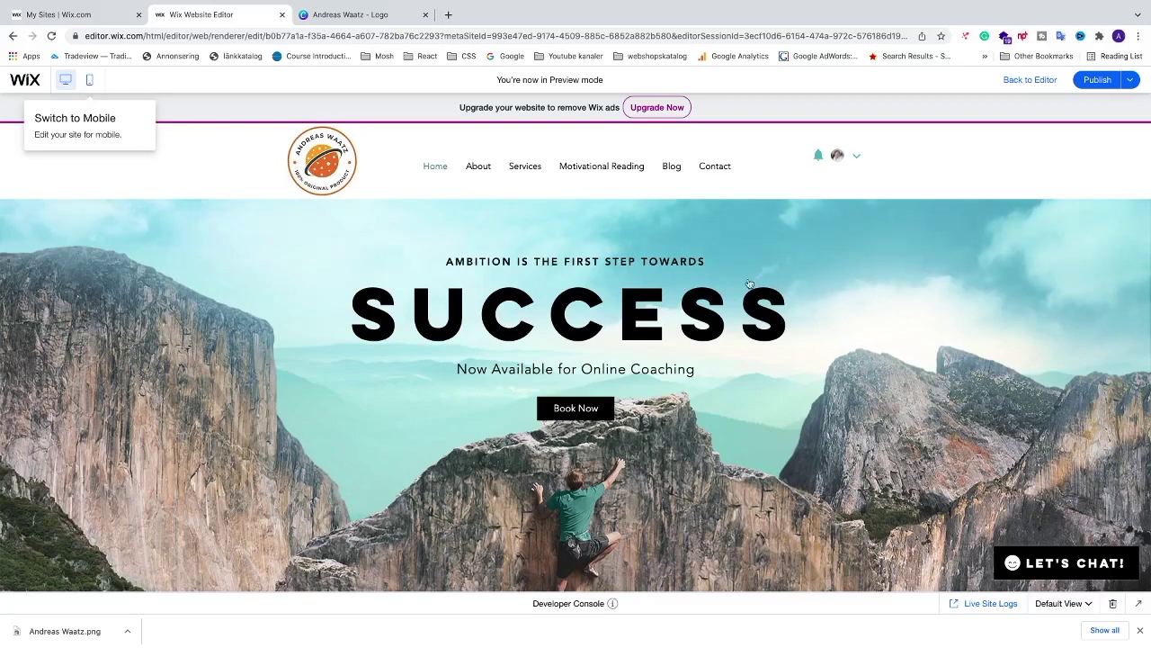
# - Switch the preview to mobile view, then open and close the hamburger menu
pyautogui.click(90, 81)
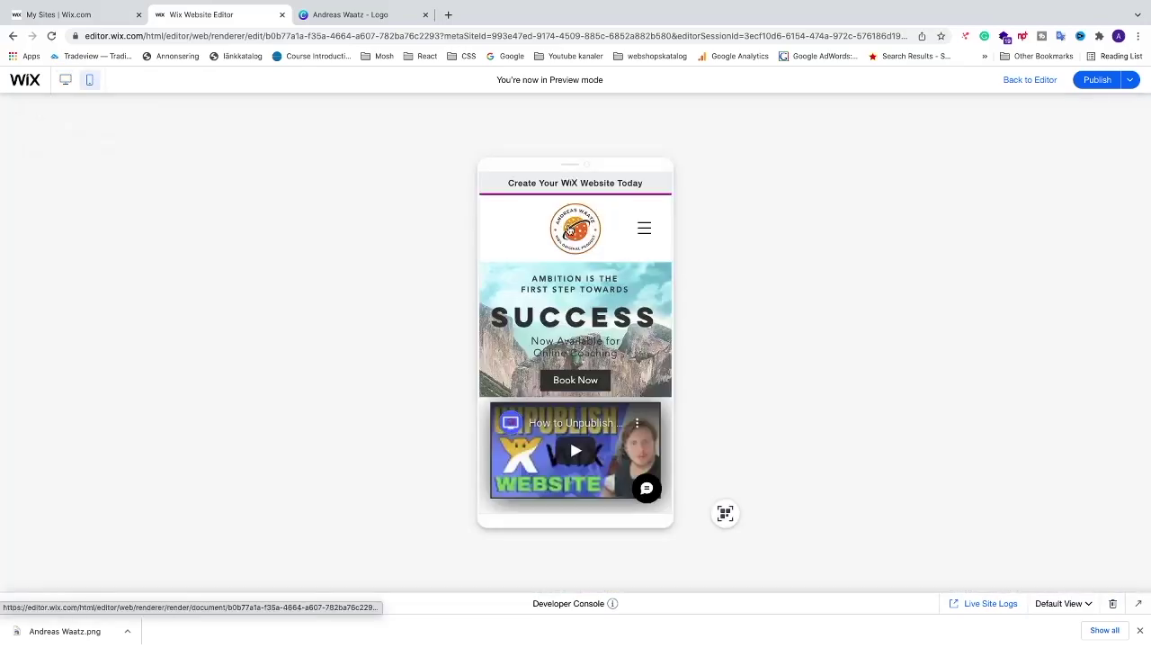
pyautogui.click(644, 230)
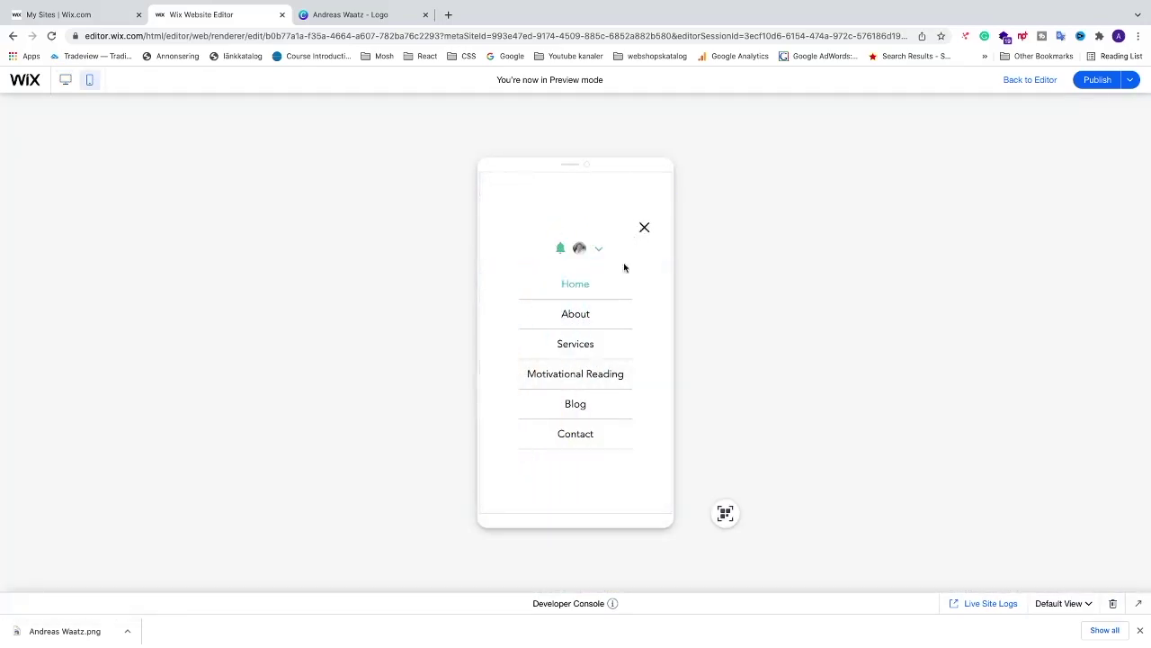
pyautogui.click(575, 346)
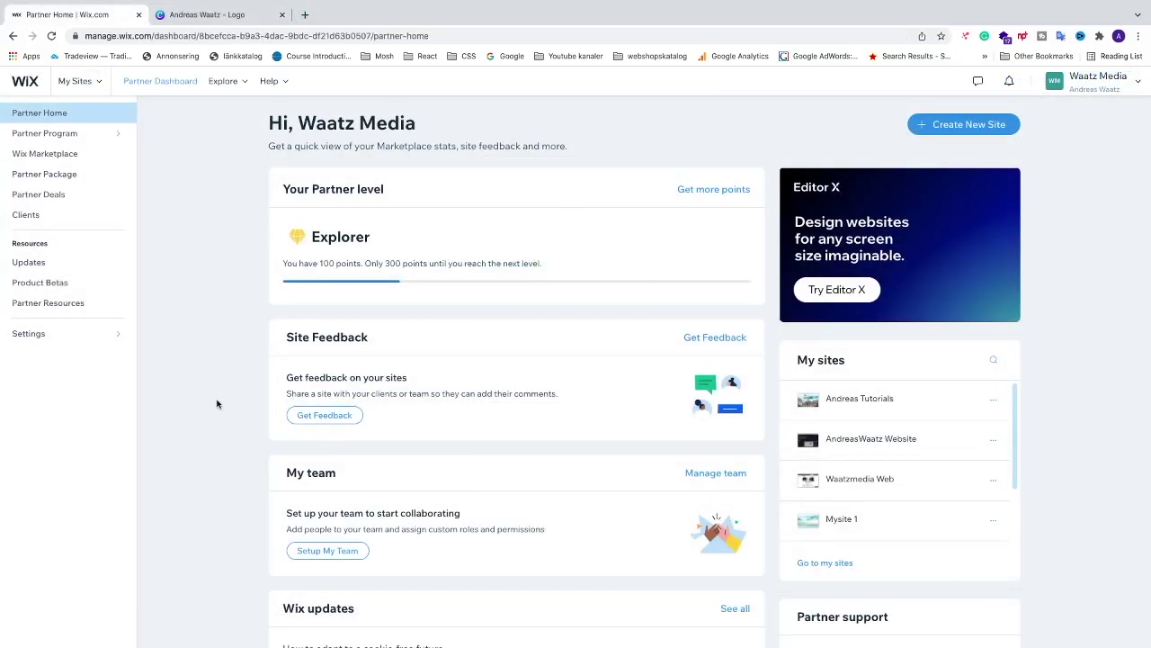
# - Go to All Sites and open the Andreas Tutorials site in the Editor
pyautogui.click(85, 83)
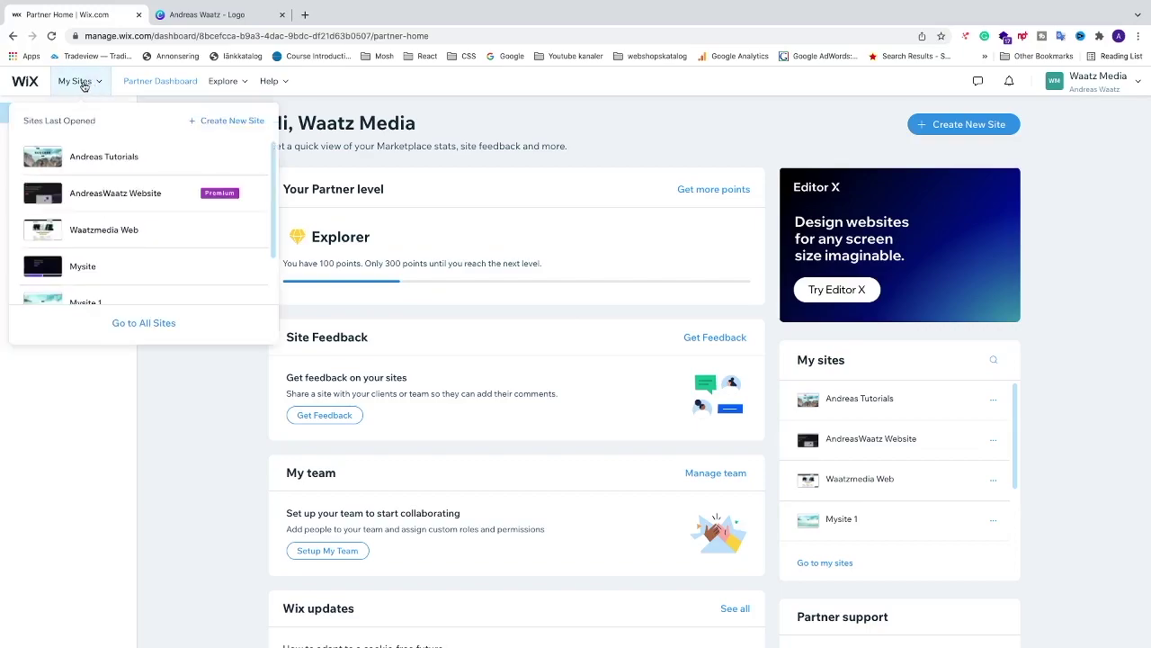
pyautogui.hotkey('ctrl', '+')
pyautogui.hotkey('ctrl', '+')
pyautogui.hotkey('ctrl', '+')
pyautogui.hotkey('ctrl', '+')
pyautogui.hotkey('ctrl', '+')
pyautogui.hotkey('ctrl', '+')
pyautogui.hotkey('ctrl', '+')
pyautogui.scroll(-5, 263, 173)
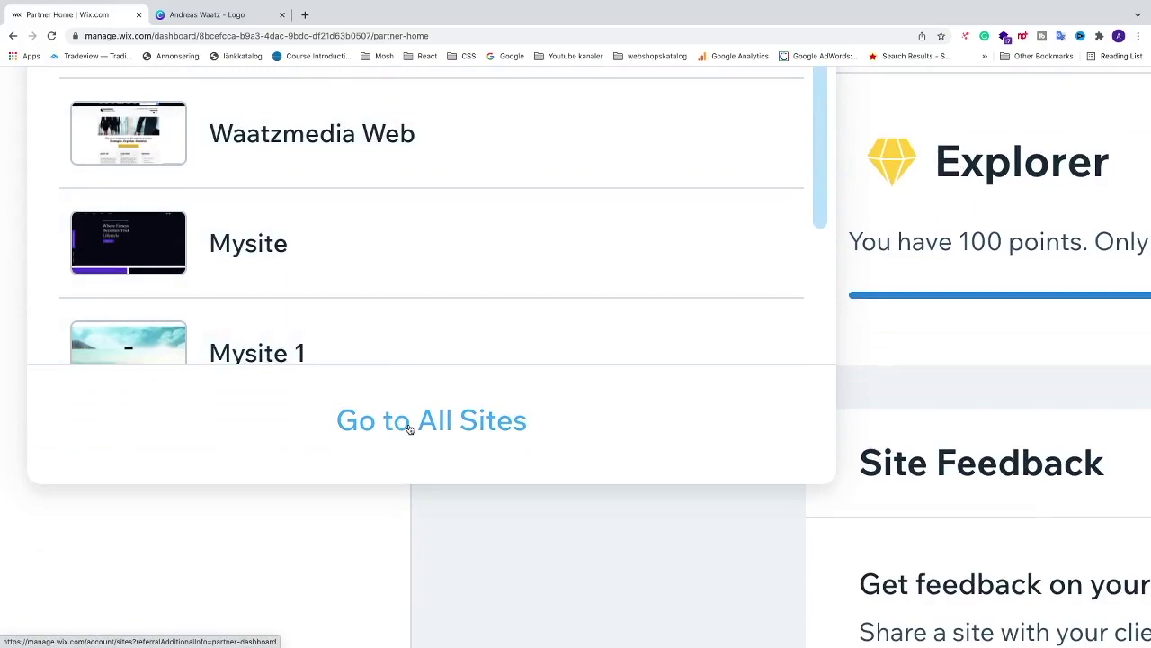
pyautogui.click(409, 429)
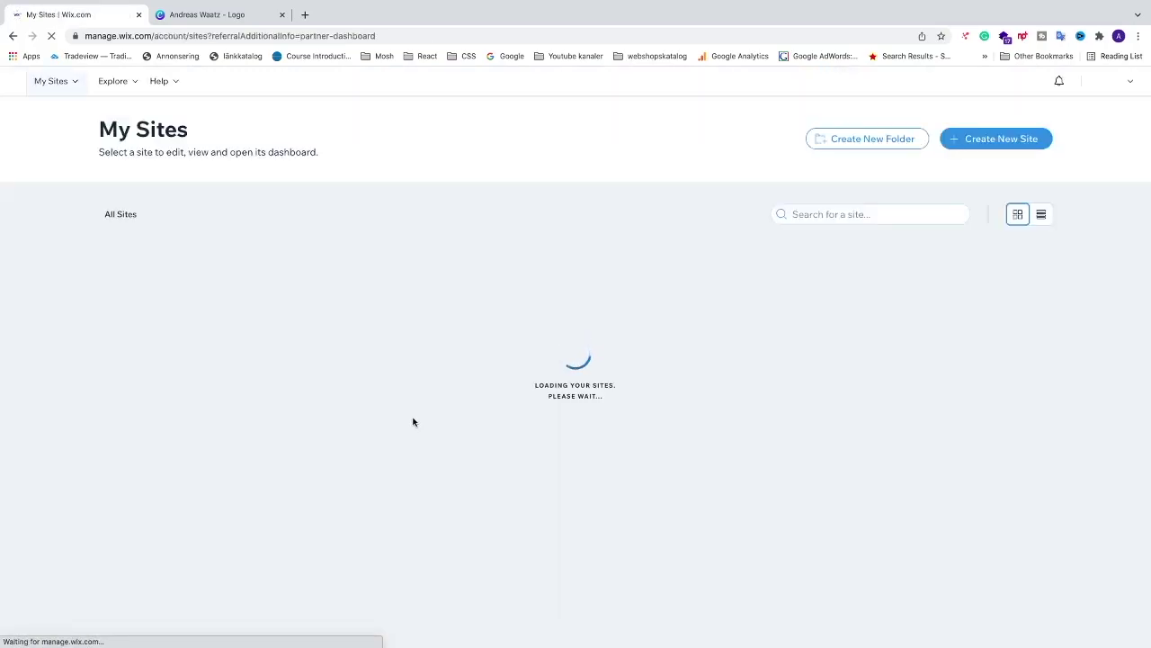
pyautogui.scroll(-2, 372, 421)
pyautogui.scroll(2, 367, 428)
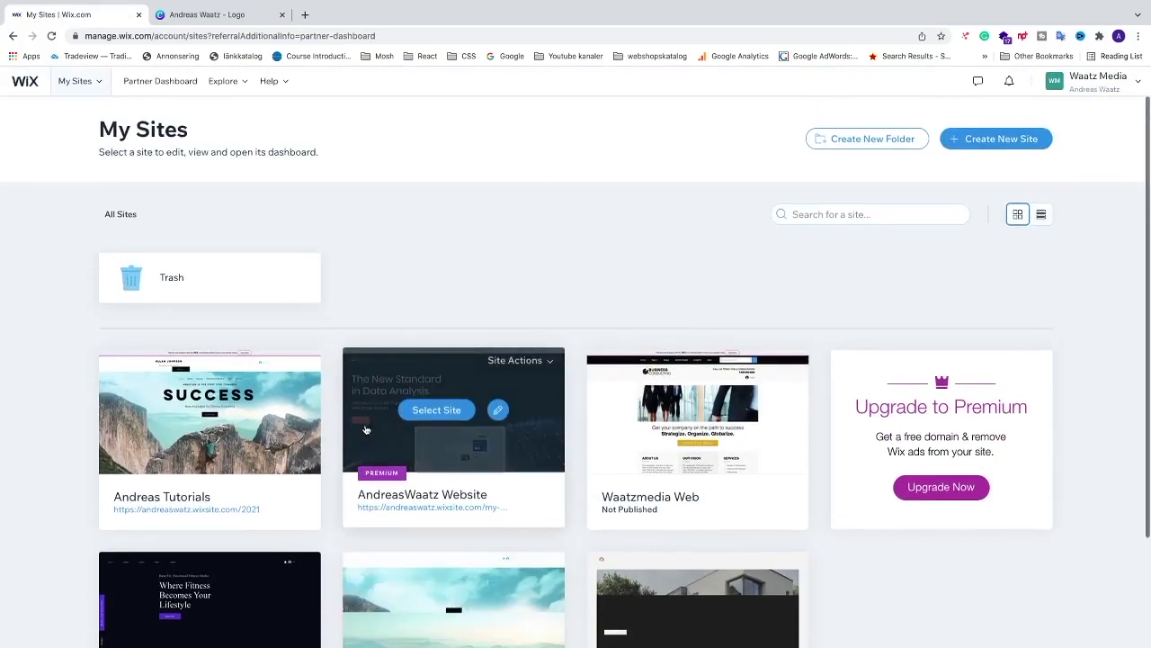
pyautogui.moveTo(211, 433)
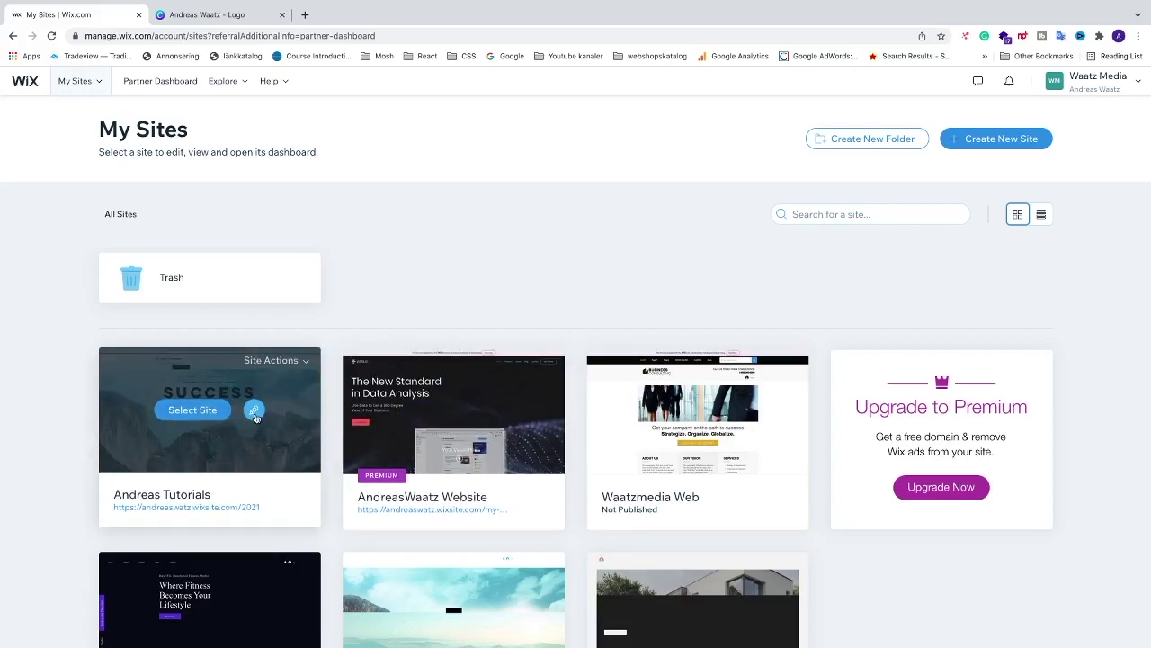
pyautogui.scroll(5, 254, 417)
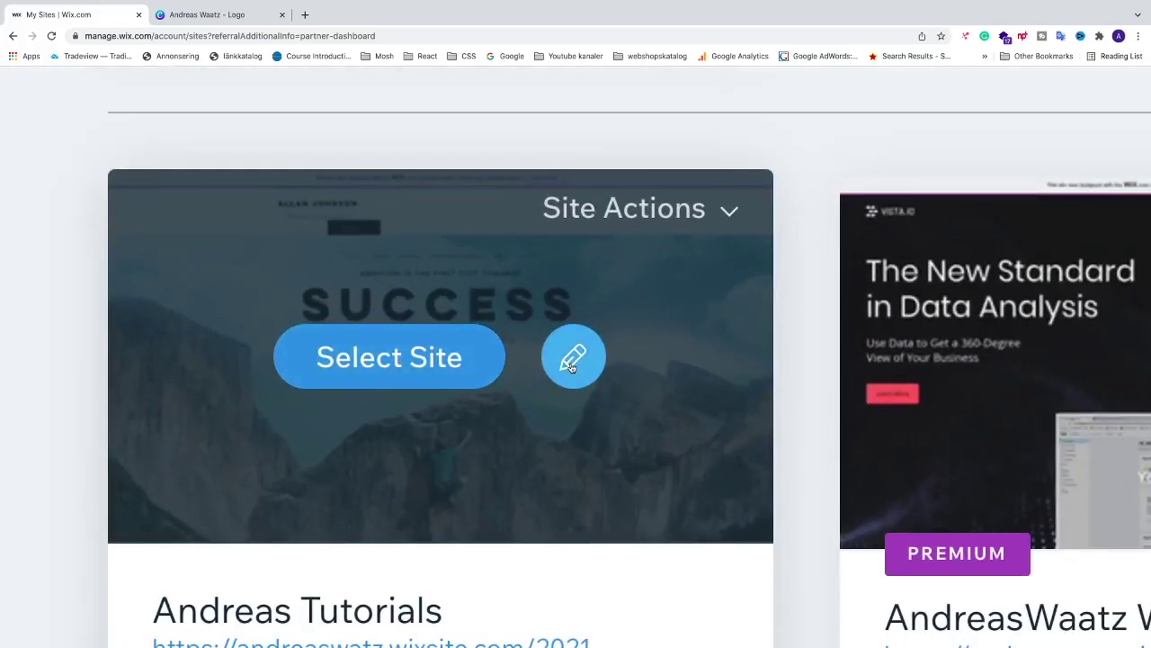
pyautogui.click(572, 364)
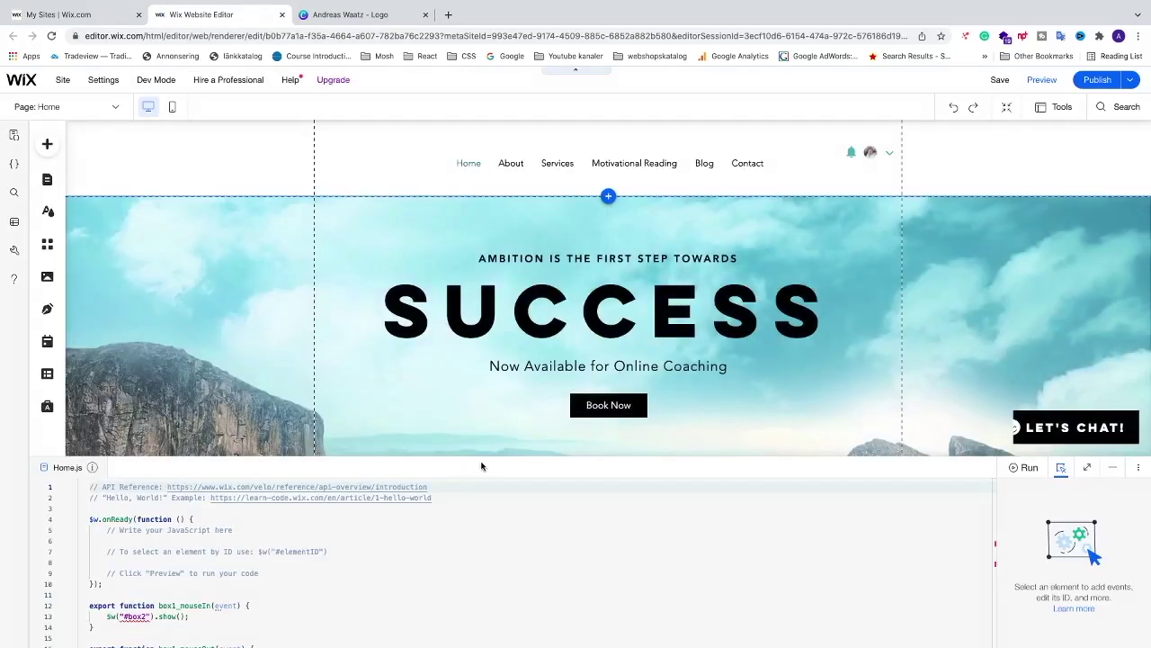
# - Minimize the Home.js code panel to reveal the header and SUCCESS hero
pyautogui.click(1119, 469)
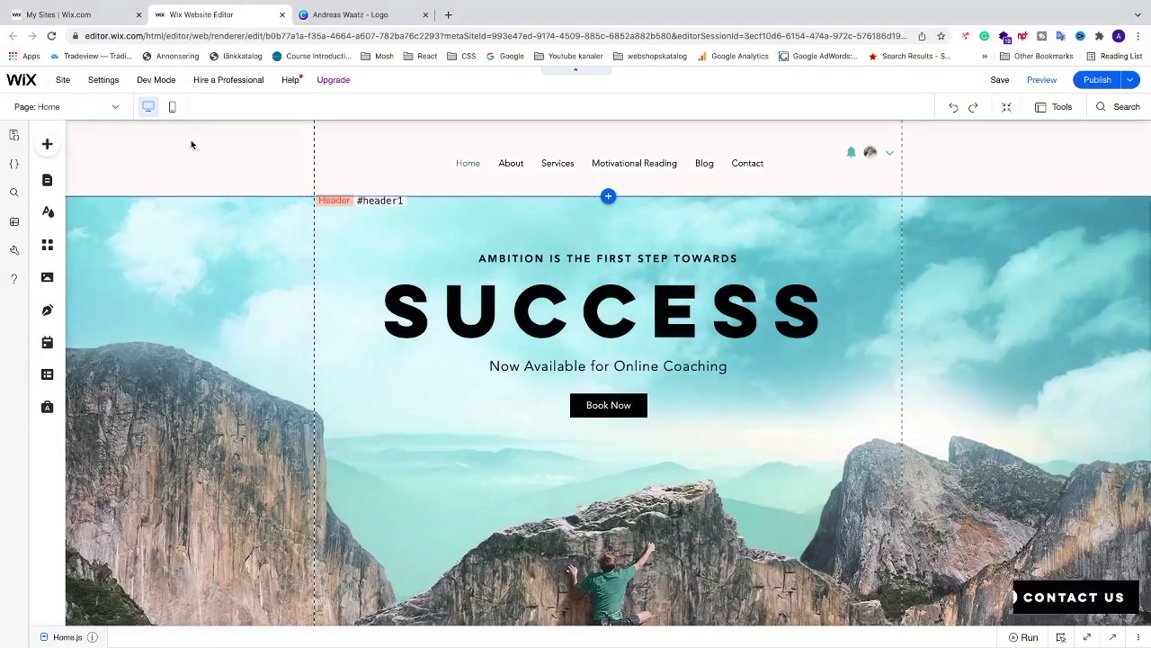
# - Open My Image Uploads through Add > Image, then switch to the Canva logo tab
pyautogui.click(48, 146)
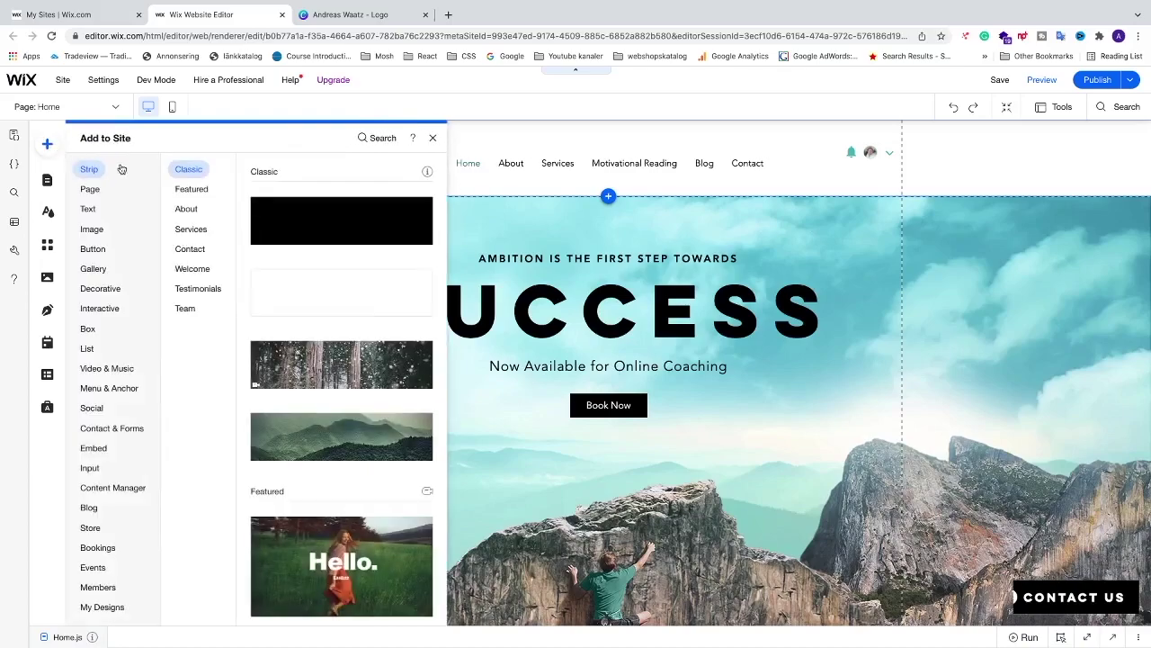
pyautogui.click(91, 231)
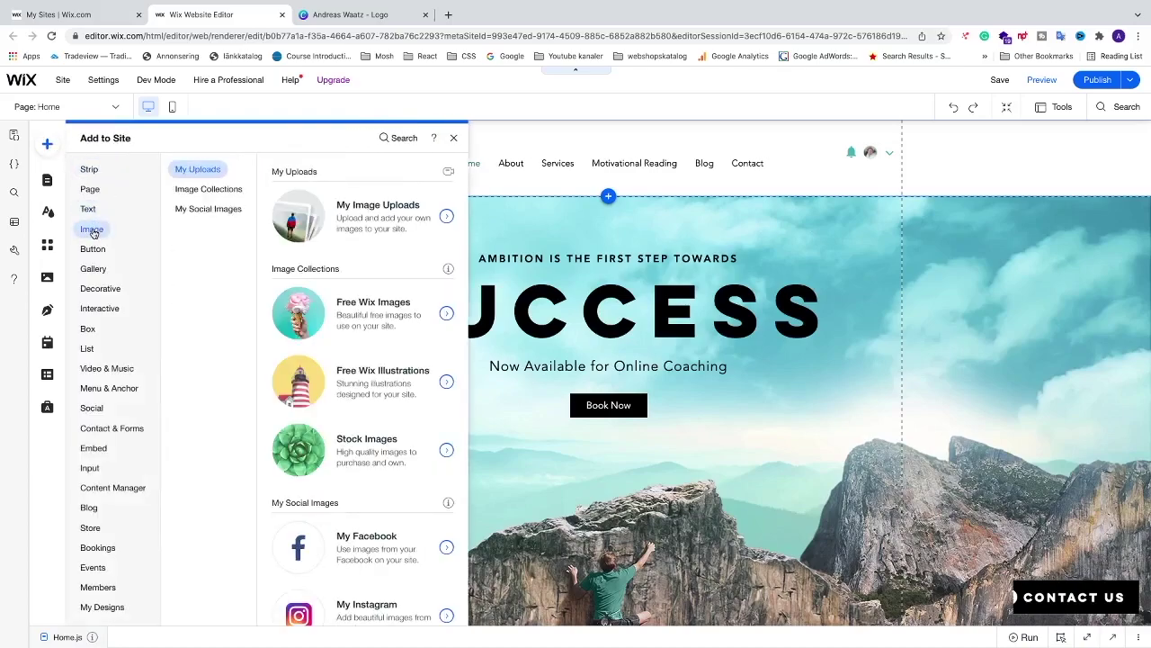
pyautogui.click(380, 218)
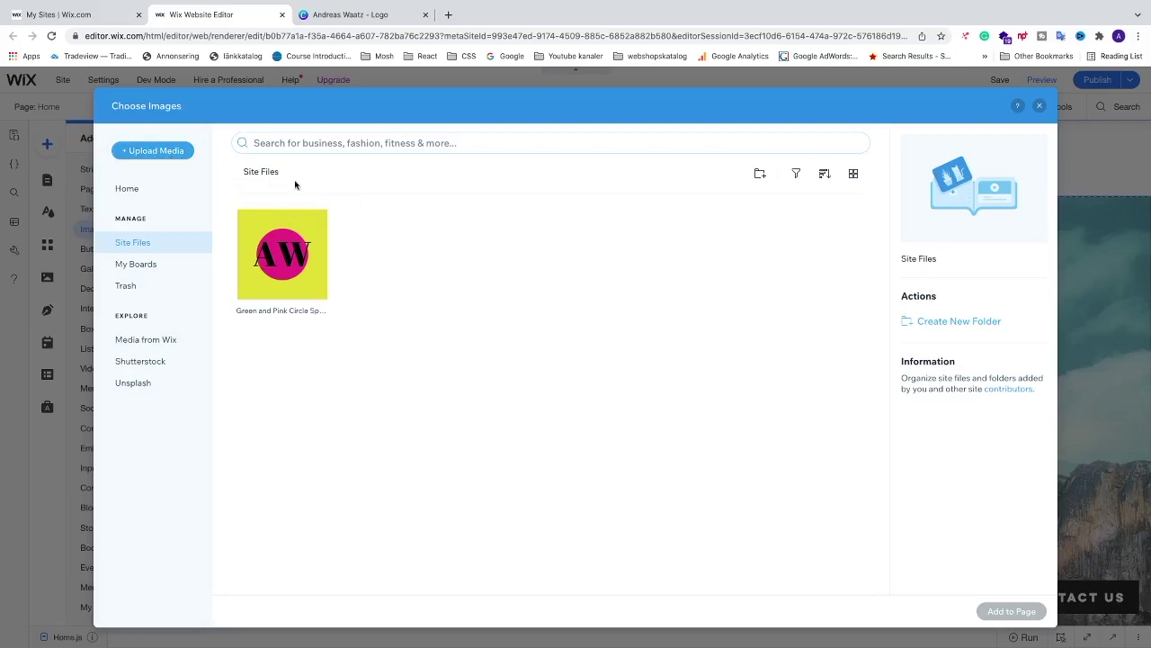
pyautogui.click(356, 16)
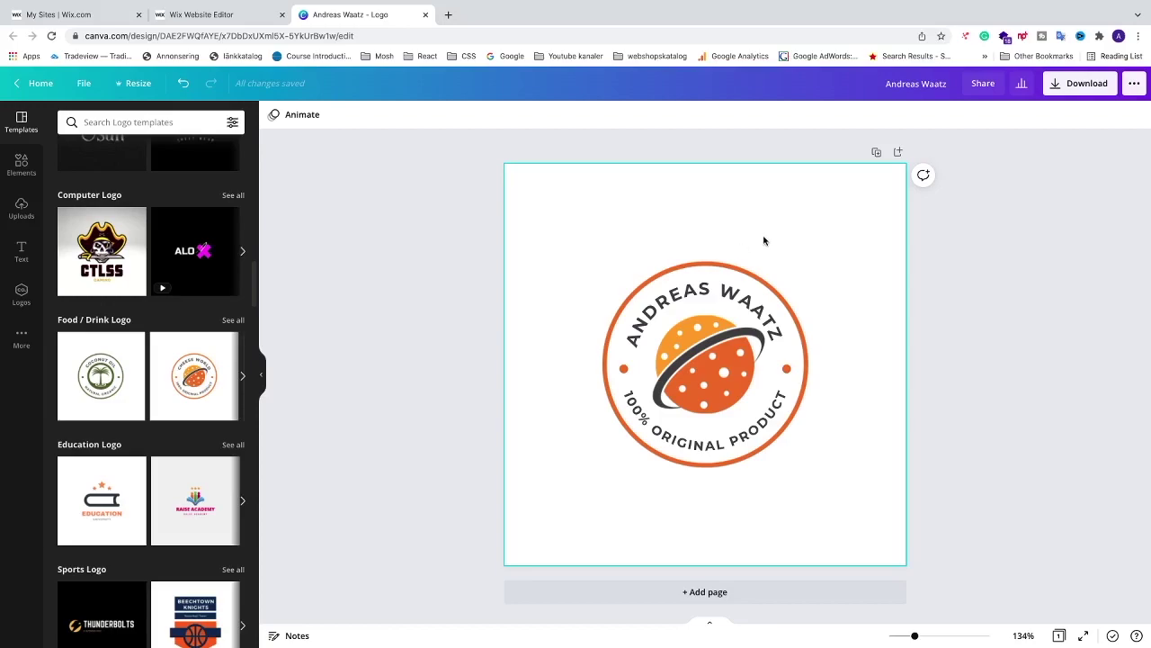
# - Download the circular logo from Canva as PNG, replacing the existing file
pyautogui.click(1061, 86)
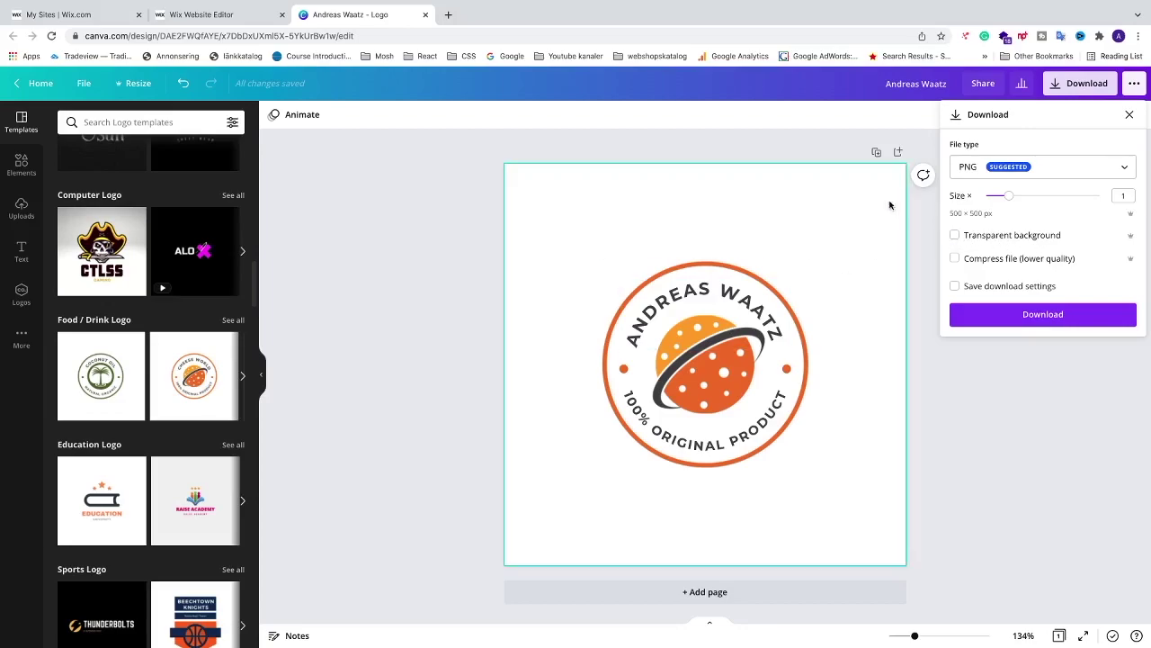
pyautogui.click(219, 18)
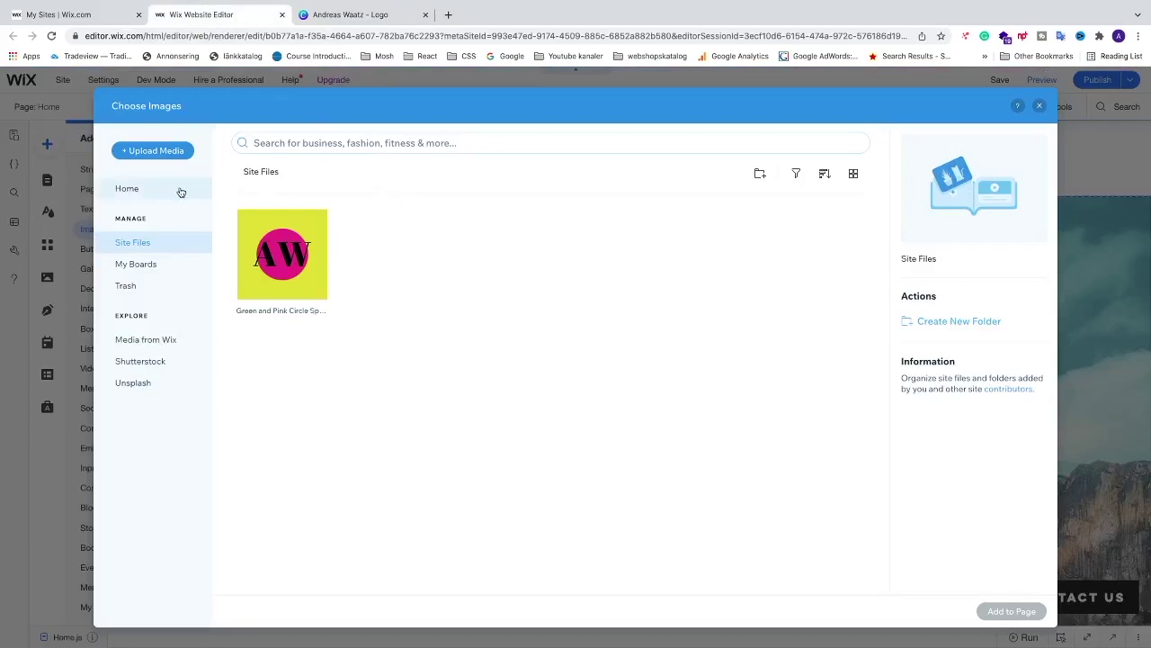
pyautogui.click(359, 15)
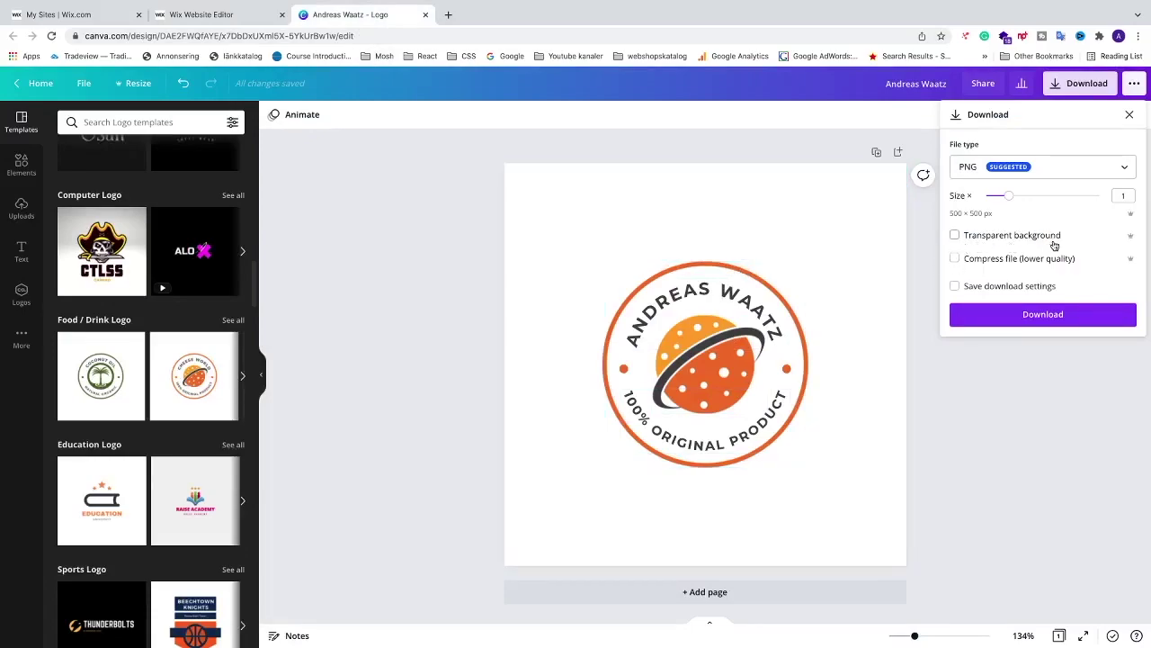
pyautogui.click(1038, 314)
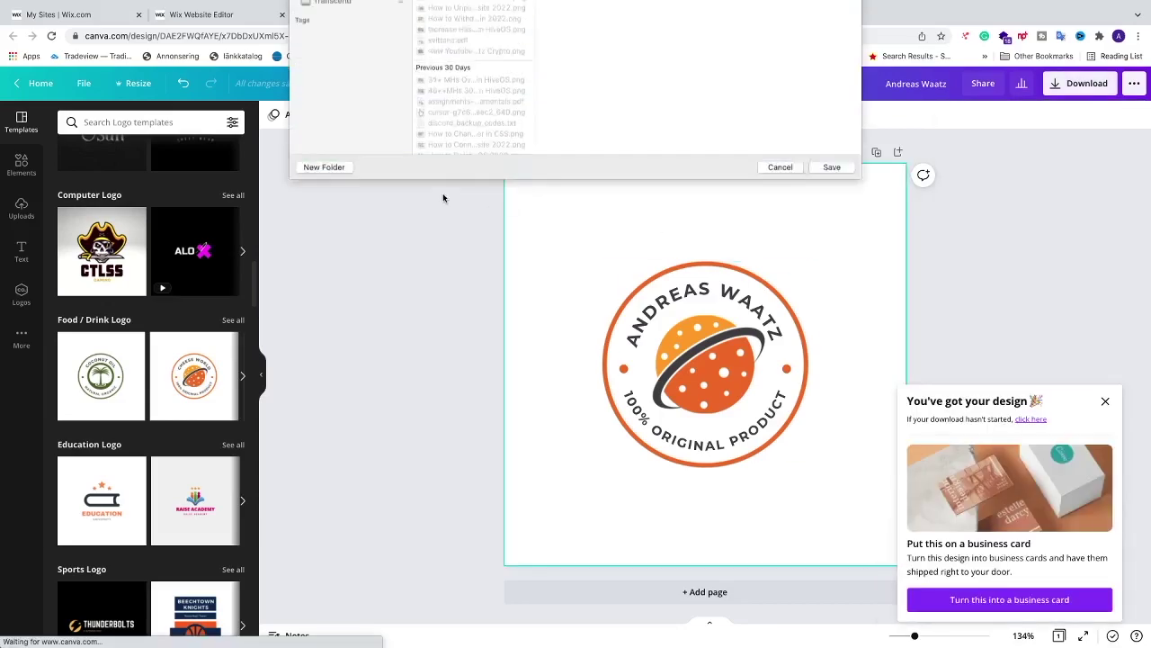
pyautogui.click(827, 371)
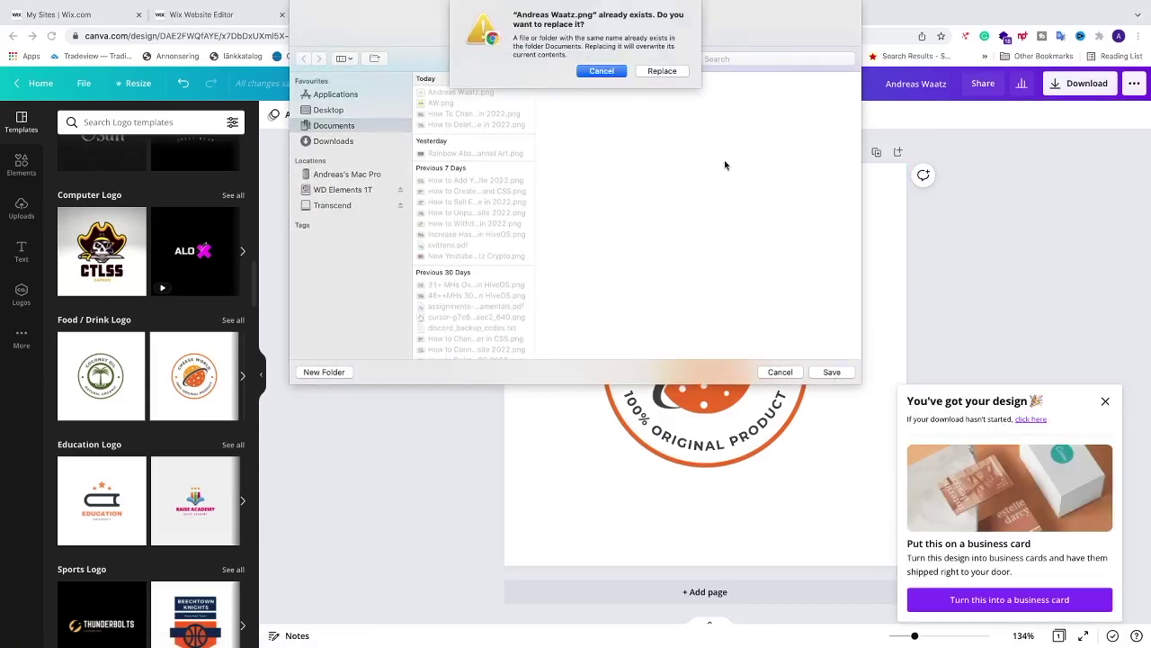
pyautogui.click(673, 72)
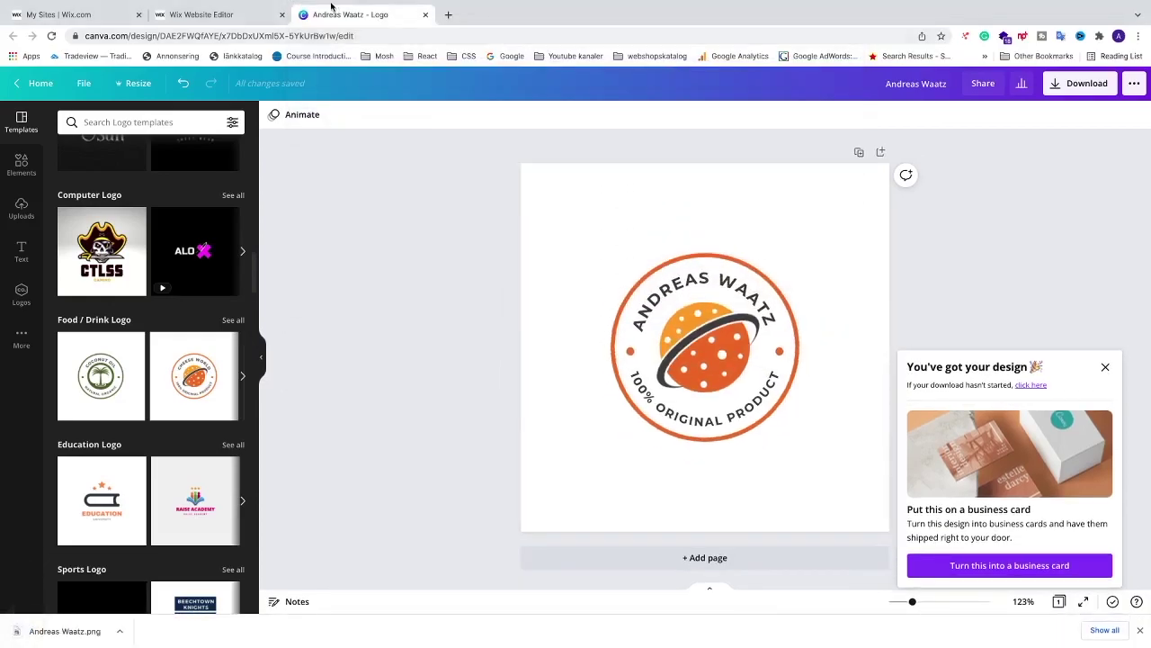
pyautogui.click(227, 17)
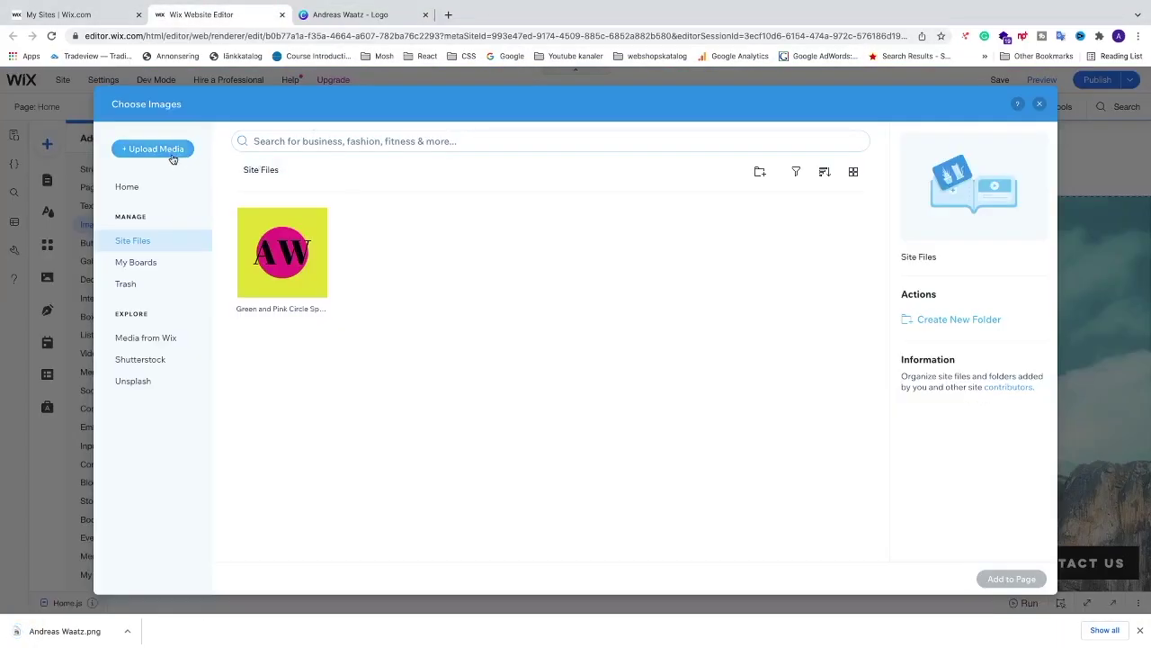
pyautogui.press('super+plus')
pyautogui.press('super+plus')
pyautogui.press('super+plus')
pyautogui.press('super+plus')
pyautogui.press('super+plus')
pyautogui.press('super+plus')
pyautogui.press('super+plus')
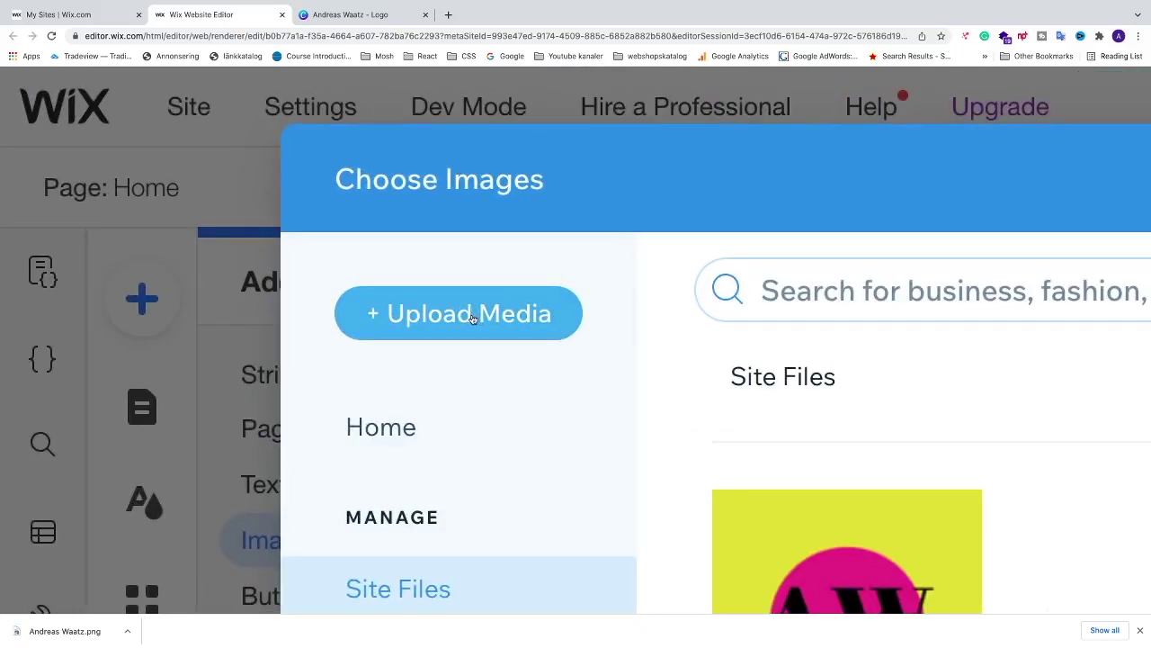
pyautogui.click(472, 318)
pyautogui.press('super+0')
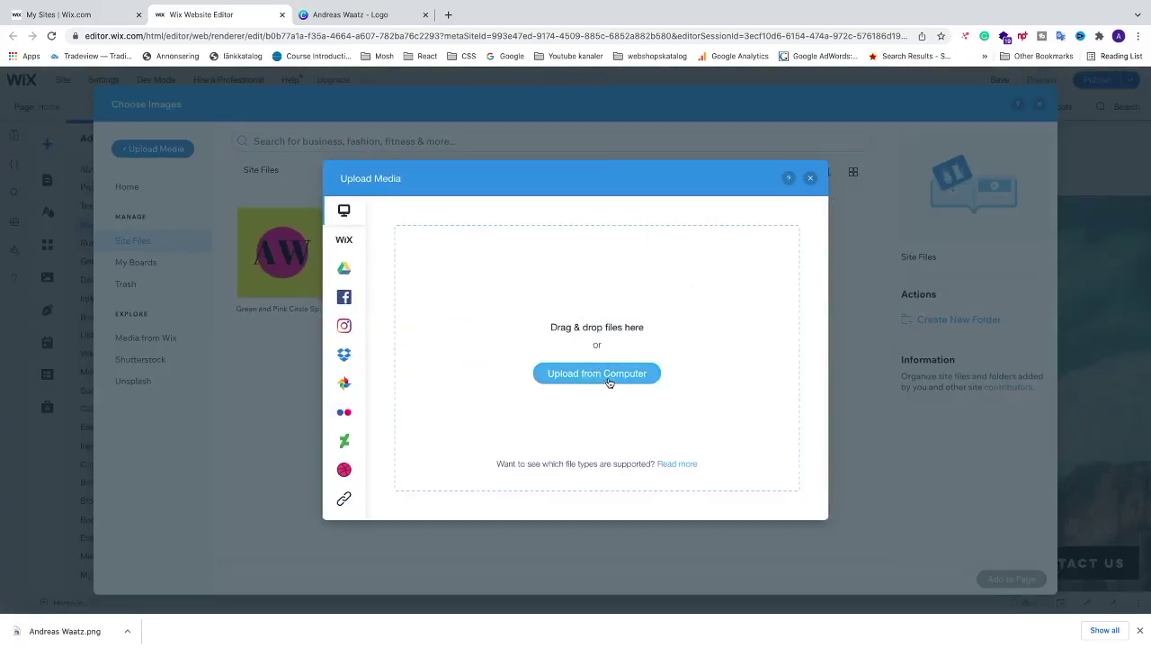
pyautogui.click(609, 380)
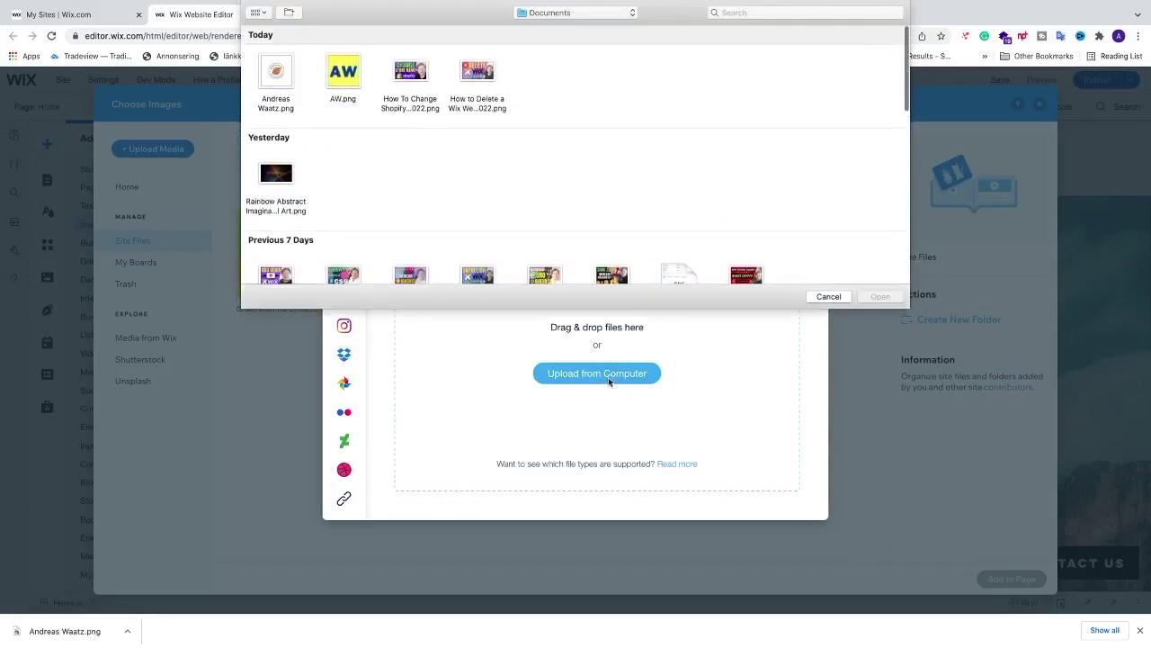
pyautogui.click(280, 105)
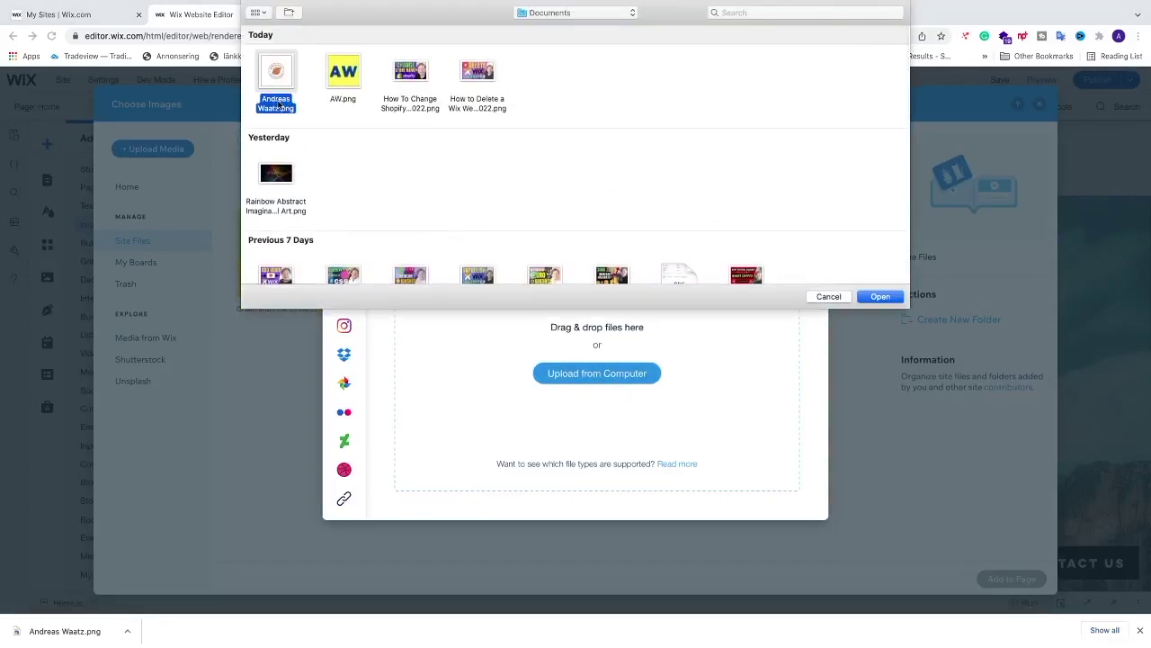
pyautogui.click(893, 300)
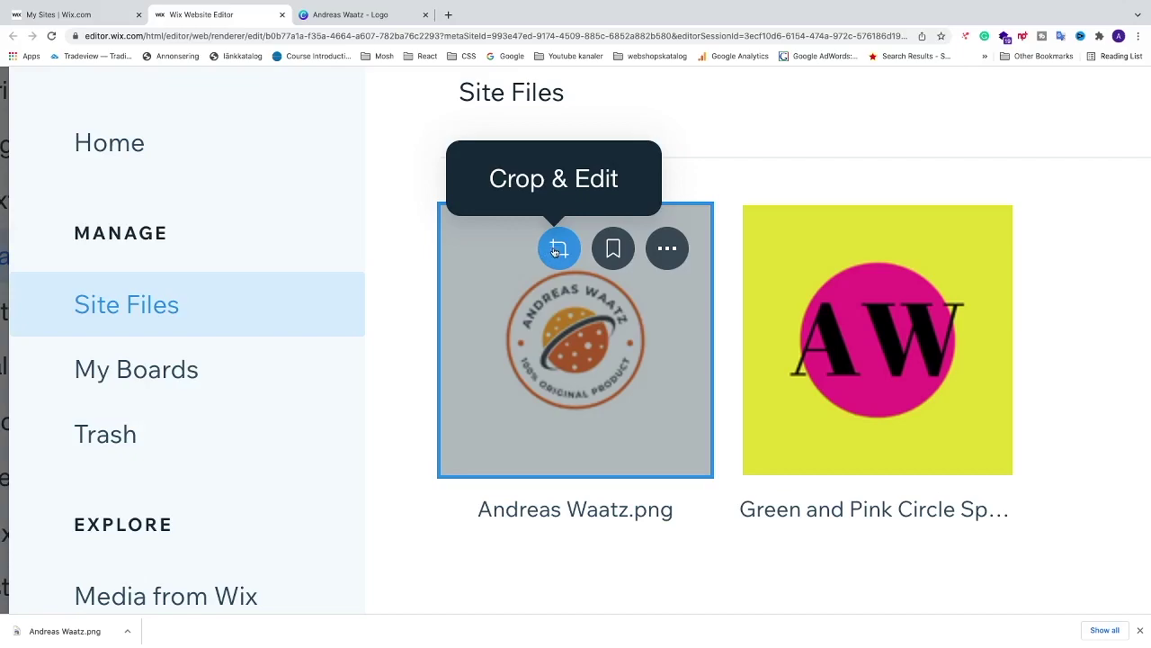
# - Crop the logo to a tight square around the circular badge and save the edited copy
pyautogui.click(558, 251)
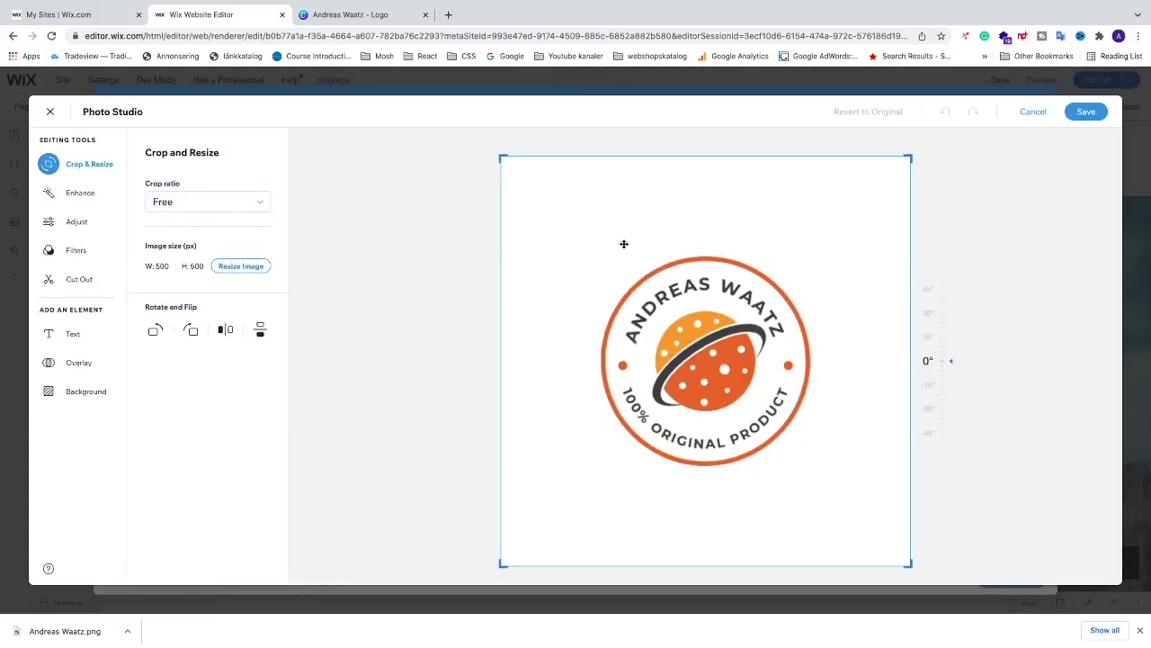
pyautogui.moveTo(502, 156); pyautogui.dragTo(594, 254)
pyautogui.moveTo(910, 564); pyautogui.dragTo(792, 444)
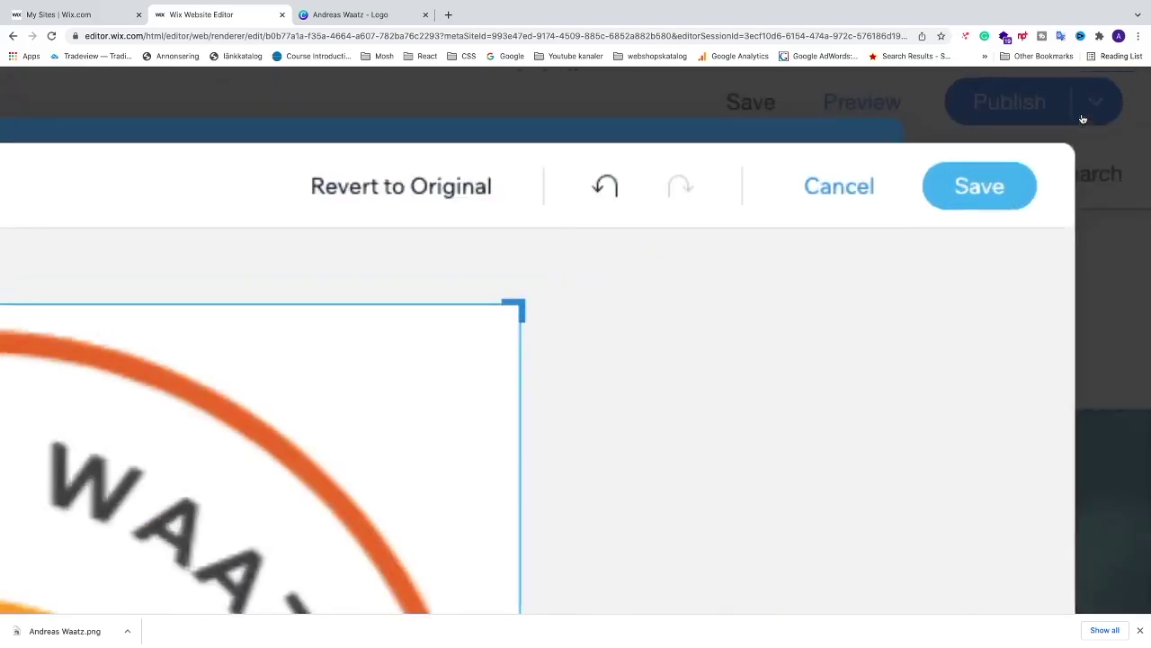
pyautogui.click(1085, 115)
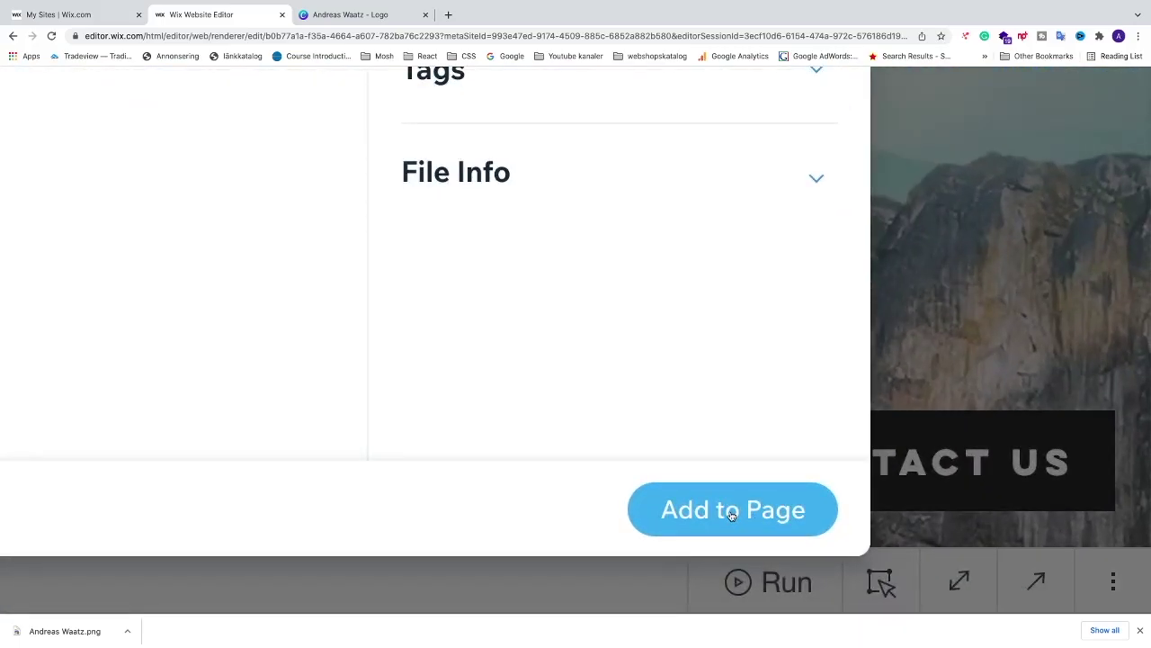
# - Add the logo to the page, move it to the header's top-left and shrink it to about 129 px
pyautogui.click(731, 514)
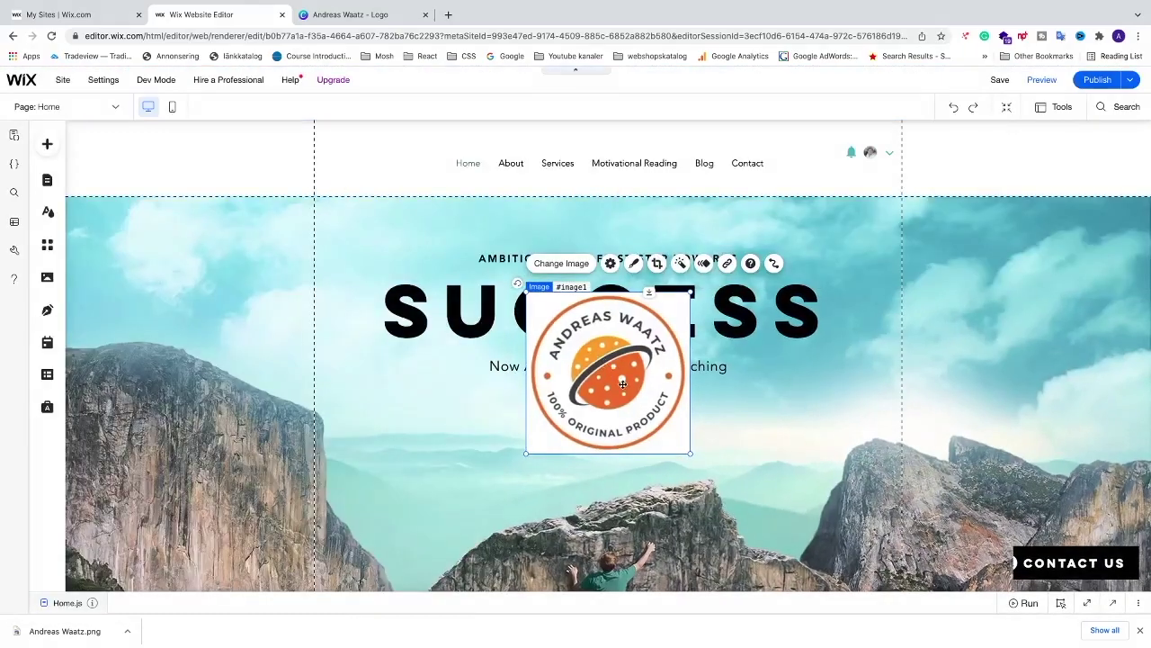
pyautogui.moveTo(623, 384); pyautogui.dragTo(408, 167)
pyautogui.moveTo(474, 281)
pyautogui.mouseDown()
pyautogui.moveTo(460, 273)
pyautogui.moveTo(472, 280)
pyautogui.mouseUp()
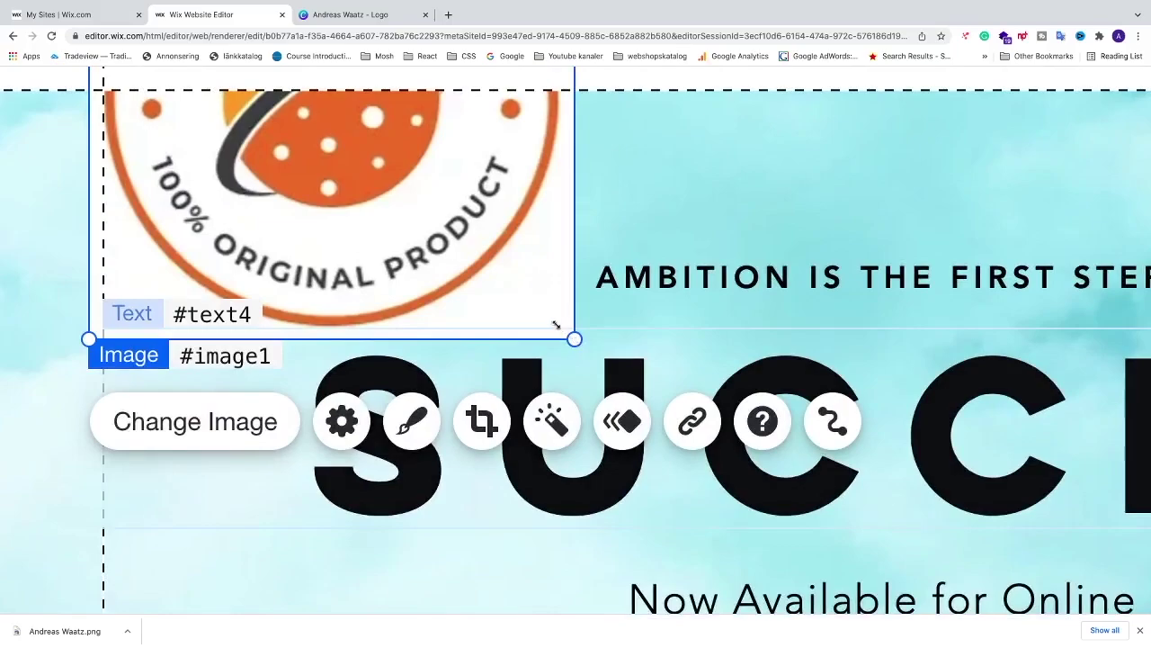
pyautogui.moveTo(556, 324); pyautogui.dragTo(388, 203)
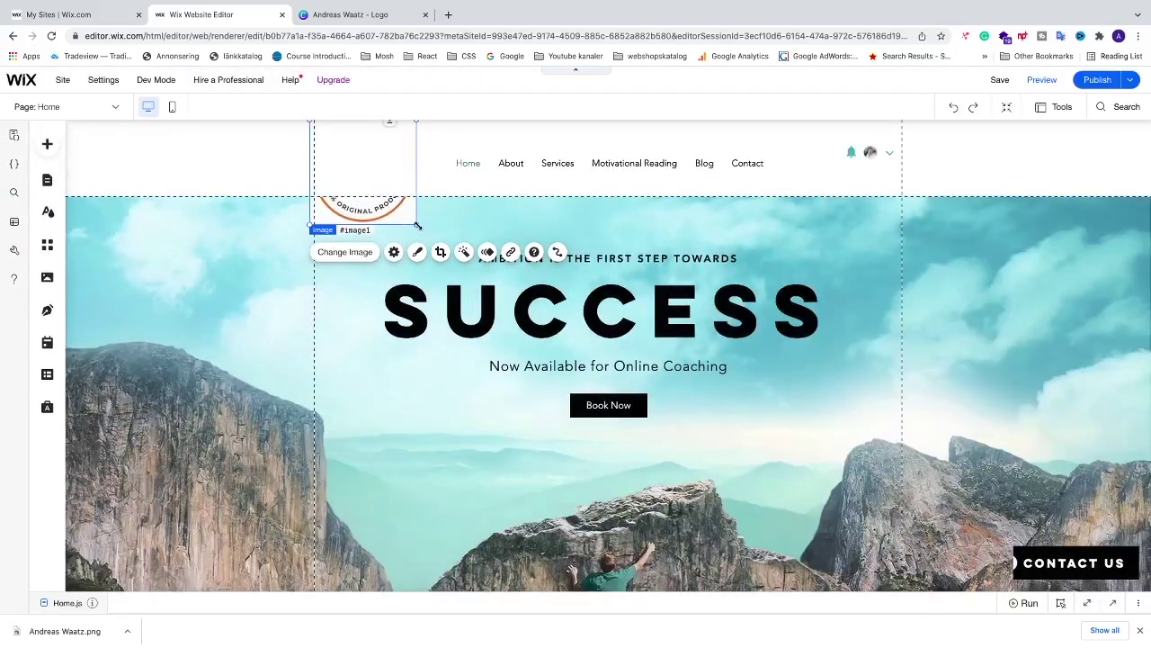
pyautogui.moveTo(408, 176); pyautogui.dragTo(335, 103)
pyautogui.moveTo(391, 199)
pyautogui.mouseDown()
pyautogui.moveTo(365, 171)
pyautogui.moveTo(387, 191)
pyautogui.mouseUp()
# - Align the logo with the navigation menu, centred in the header height
pyautogui.click(358, 168)
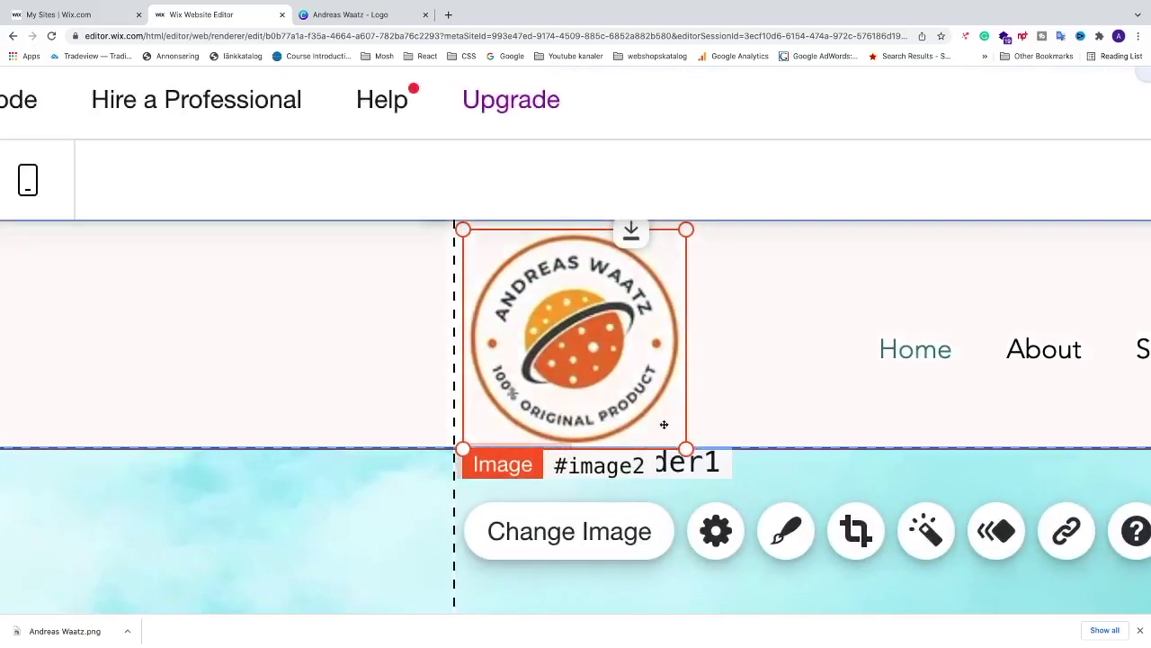
pyautogui.moveTo(650, 402); pyautogui.dragTo(603, 376)
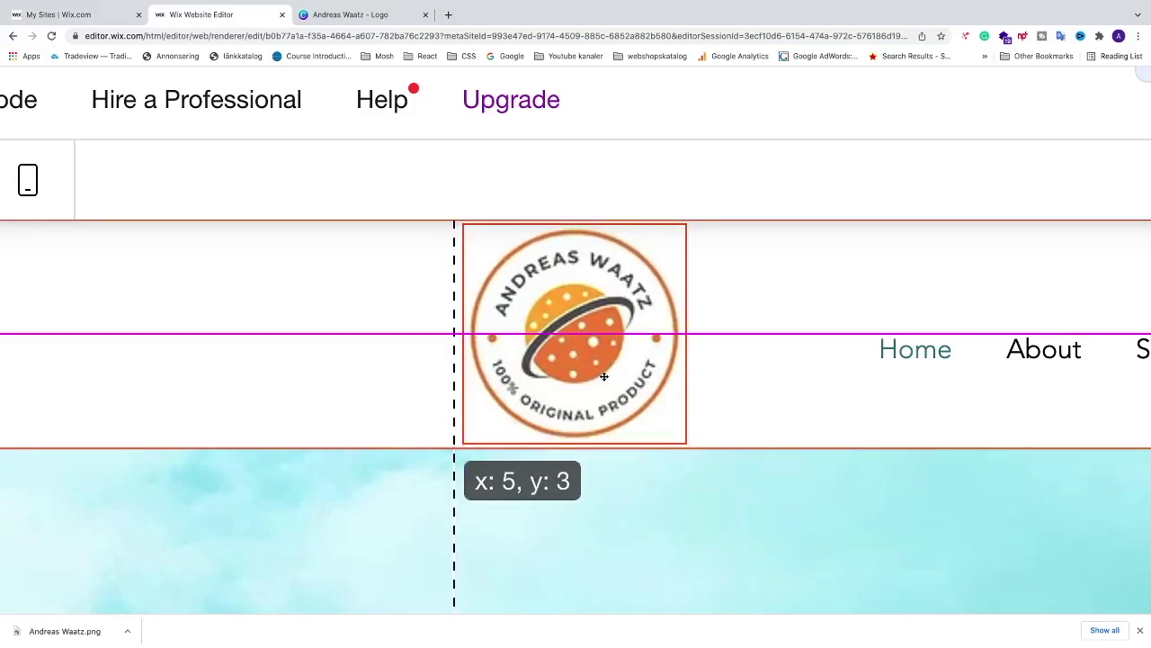
pyautogui.moveTo(604, 376); pyautogui.dragTo(603, 376)
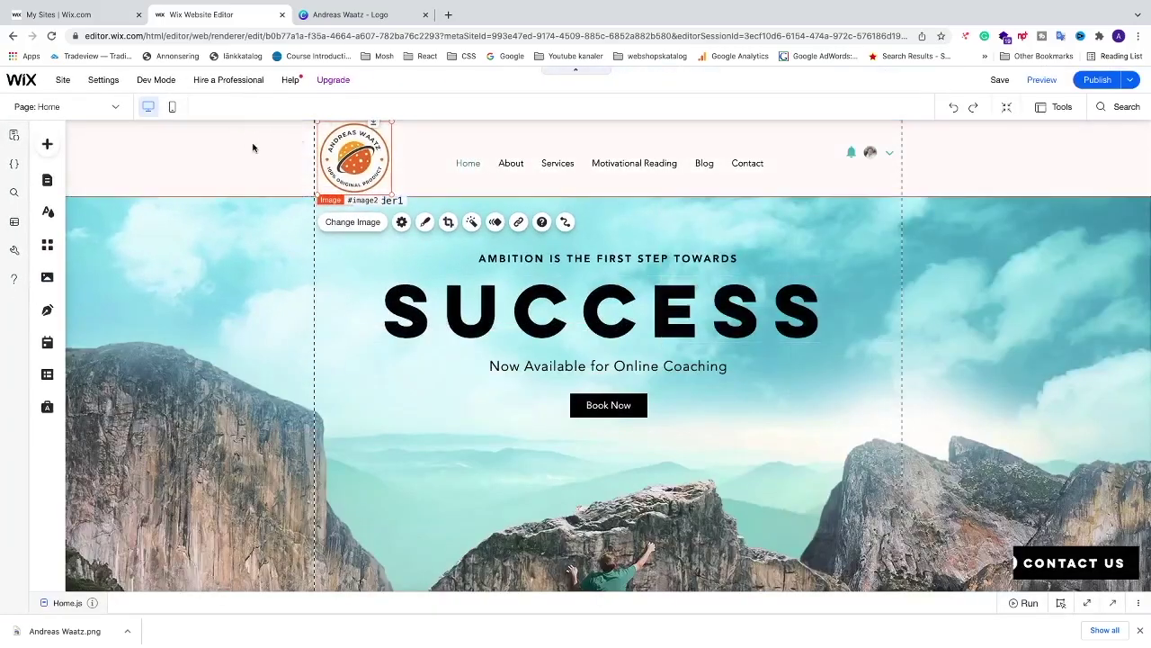
pyautogui.click(270, 306)
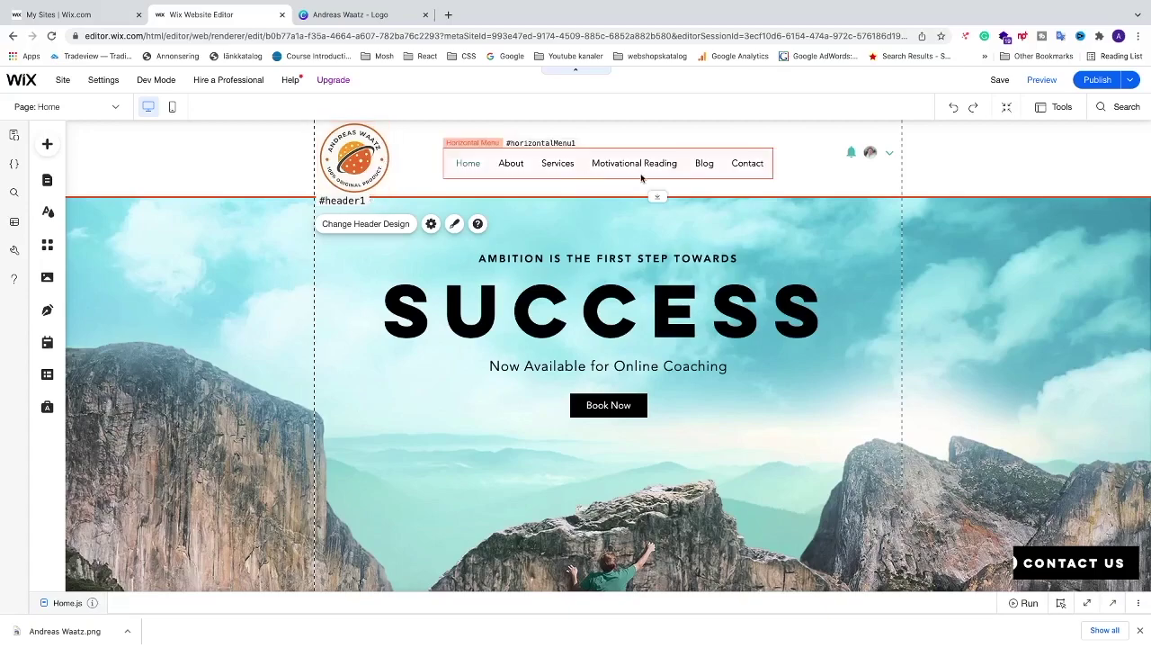
# - Preview the site, collapse the Developer Console and switch to the mobile layout
pyautogui.click(1040, 80)
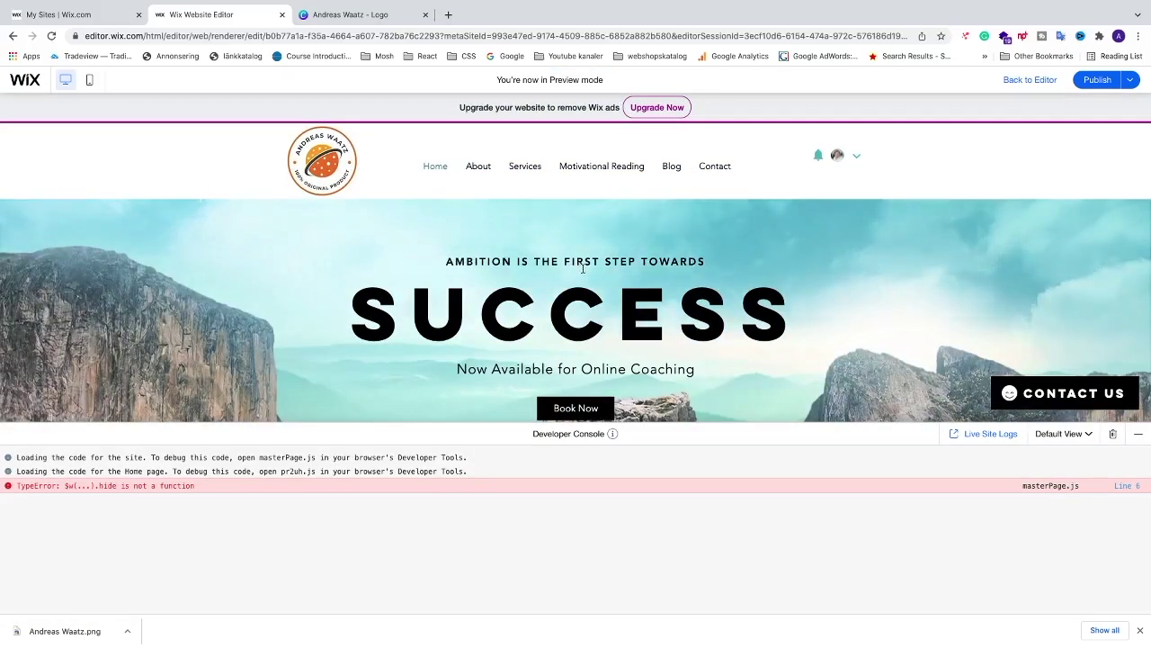
pyautogui.click(1137, 433)
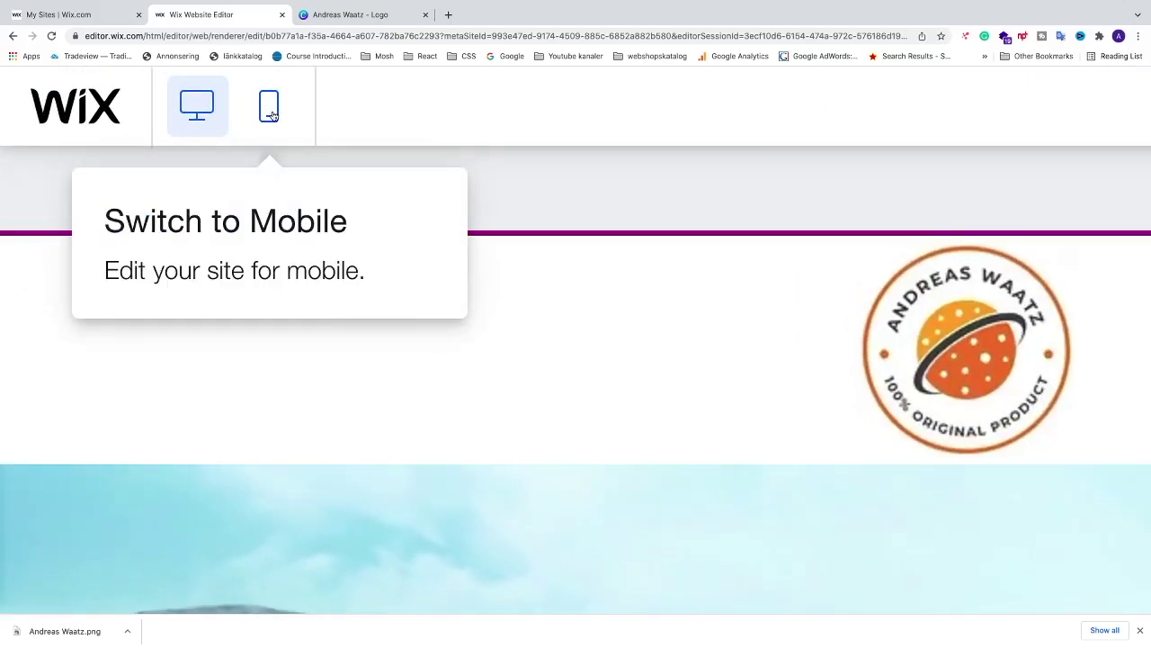
pyautogui.click(270, 112)
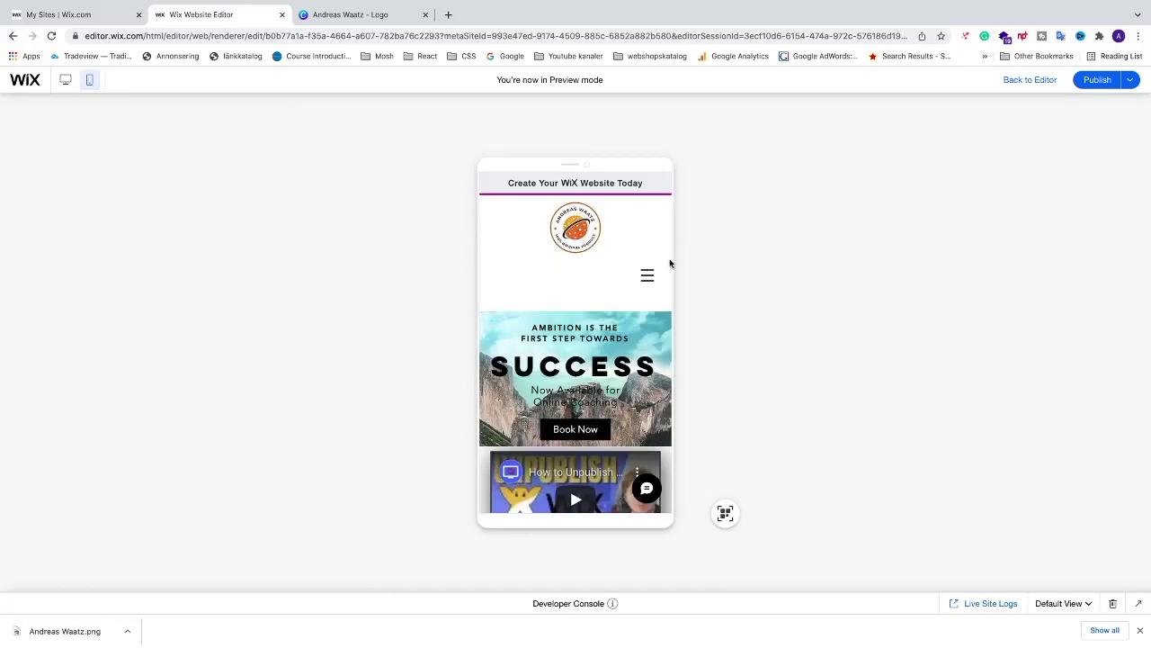
# - In the mobile editor, move the menu icon up and shorten the mobile header to 183 px
pyautogui.click(1030, 80)
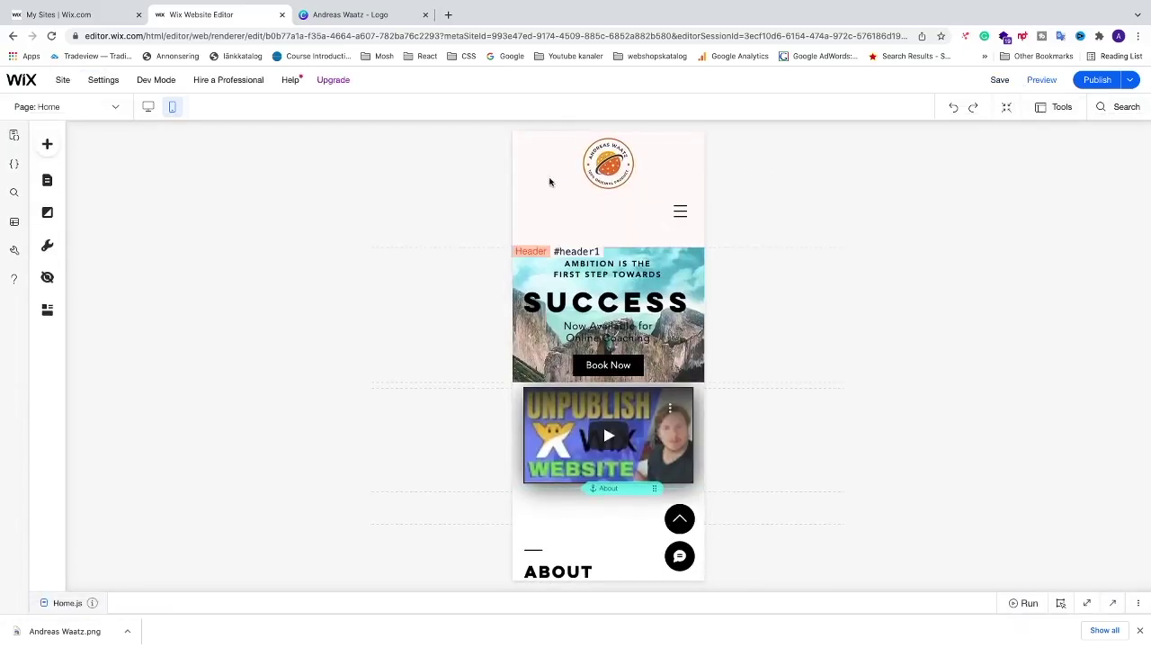
pyautogui.click(677, 214)
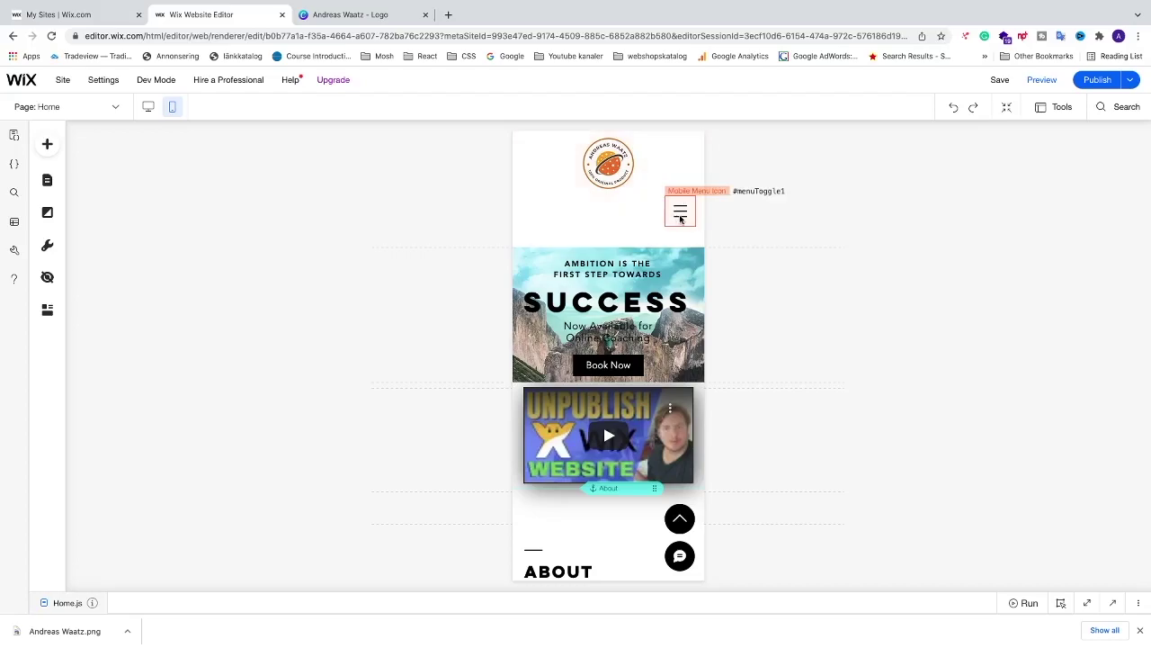
pyautogui.moveTo(677, 219); pyautogui.dragTo(676, 170)
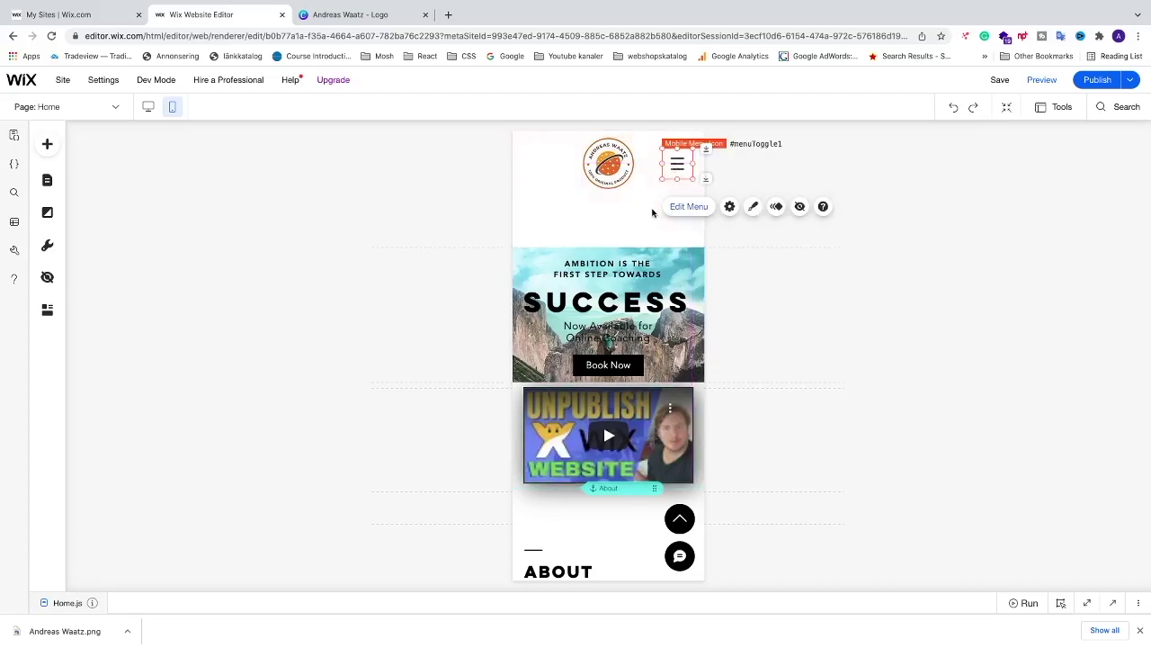
pyautogui.click(622, 223)
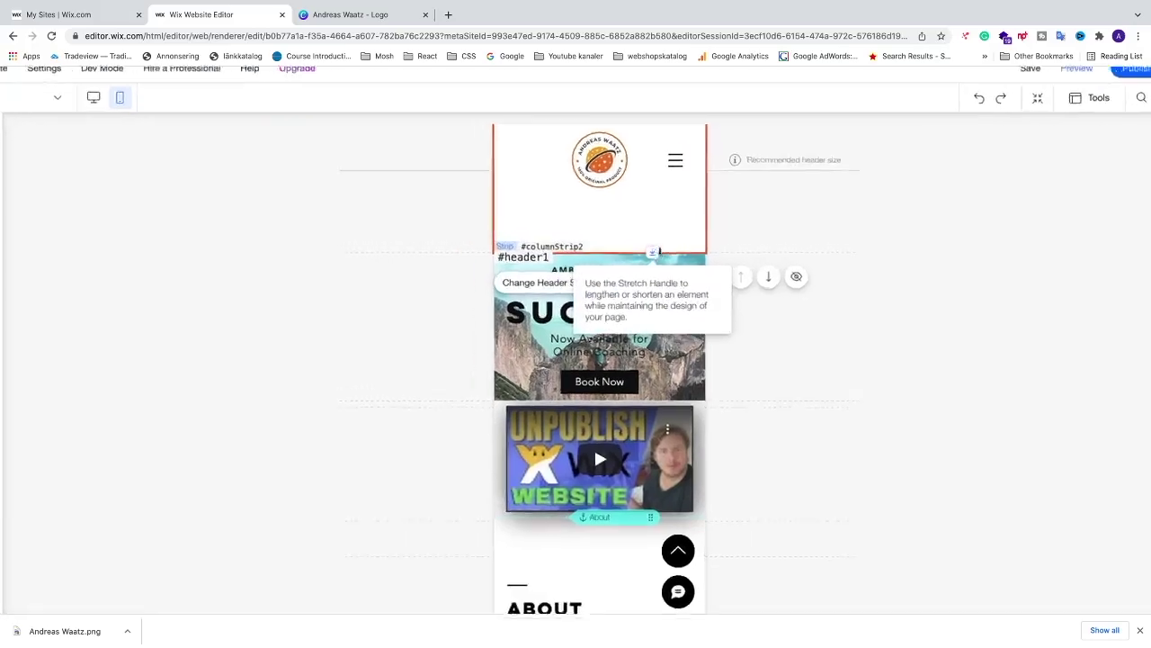
pyautogui.moveTo(576, 336); pyautogui.dragTo(591, 186)
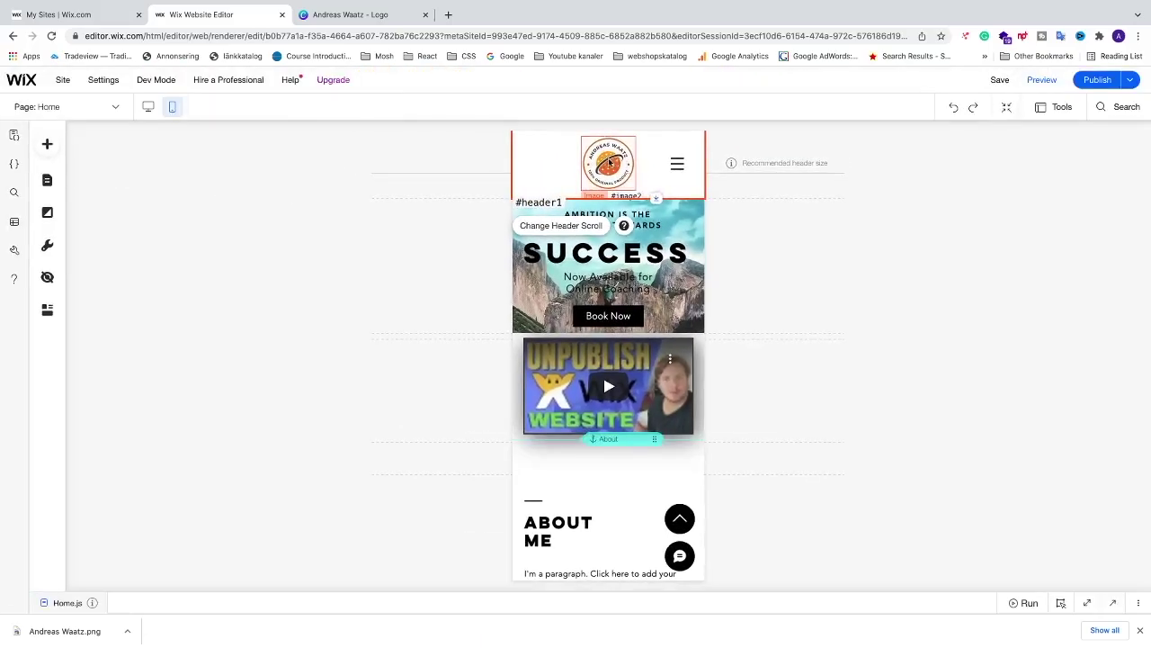
# - Drag the logo to the centre of the mobile header, at x 115, y 11
pyautogui.moveTo(610, 164); pyautogui.dragTo(586, 168)
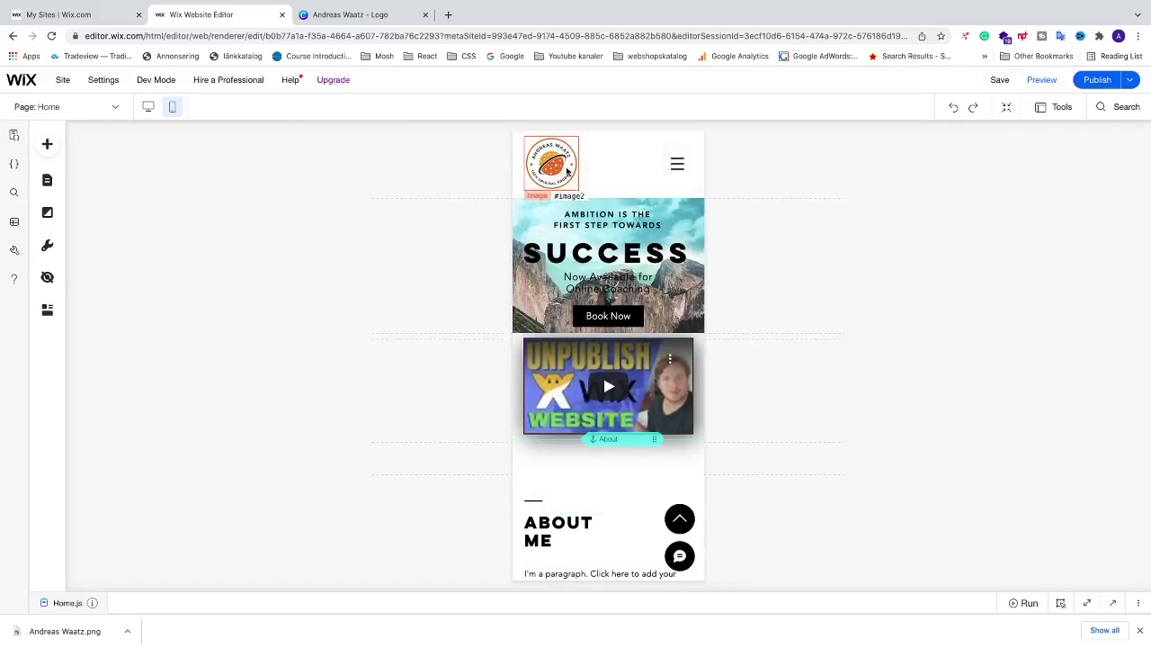
pyautogui.moveTo(559, 169); pyautogui.dragTo(616, 171)
pyautogui.scroll(5, 613, 173)
pyautogui.moveTo(587, 337)
pyautogui.mouseDown()
pyautogui.moveTo(524, 341)
pyautogui.moveTo(591, 344)
pyautogui.mouseUp()
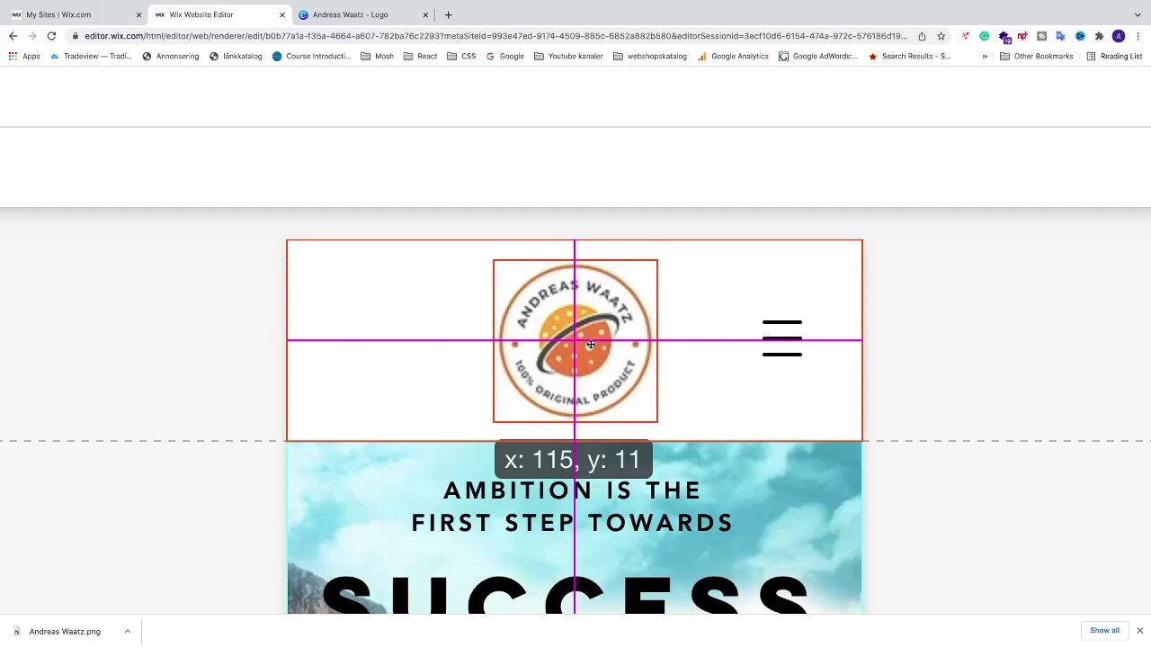
pyautogui.moveTo(591, 345); pyautogui.dragTo(591, 345)
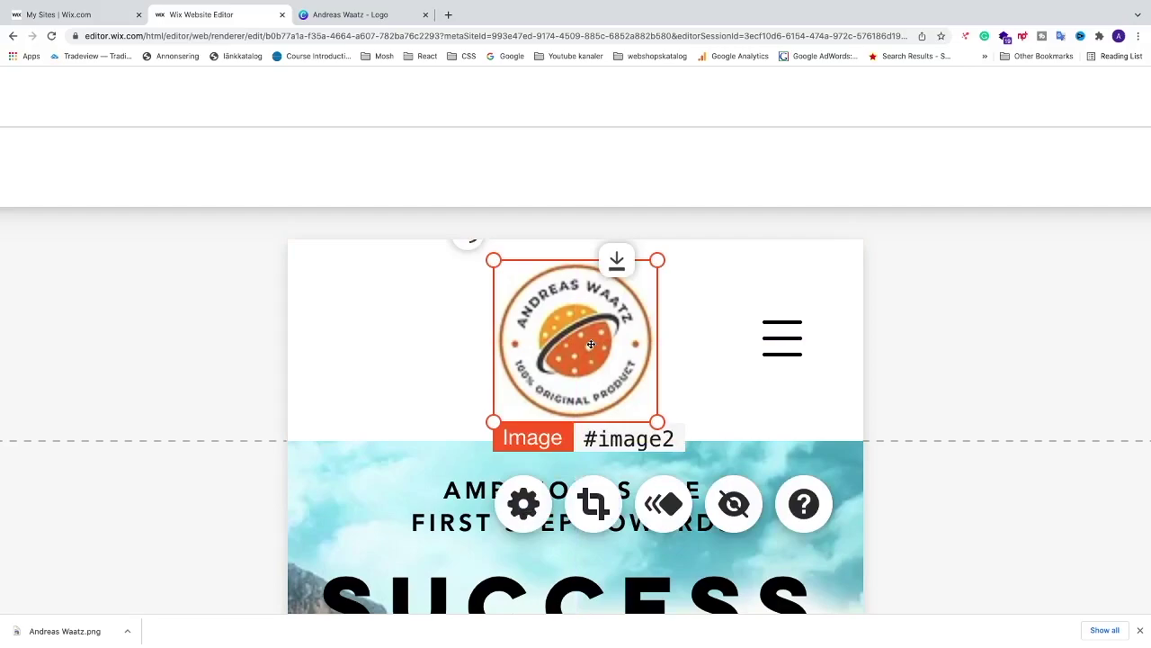
pyautogui.scroll(-5, 591, 344)
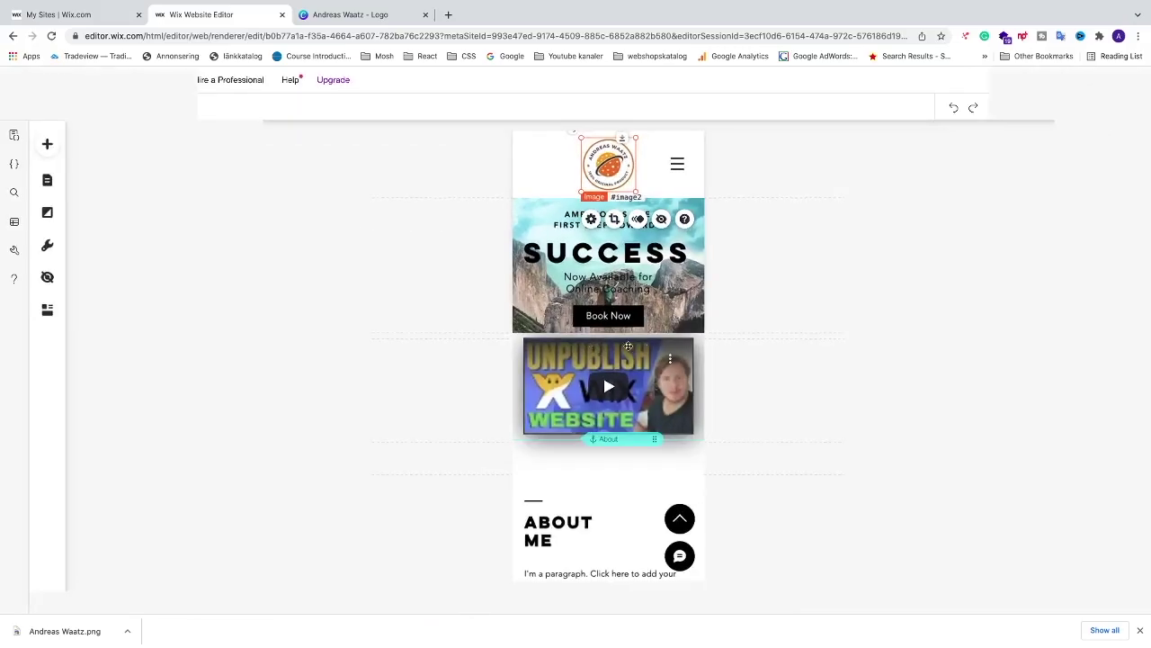
# - Save the site, then check the centred logo and hamburger menu in the mobile preview before returning to editing
pyautogui.click(1006, 82)
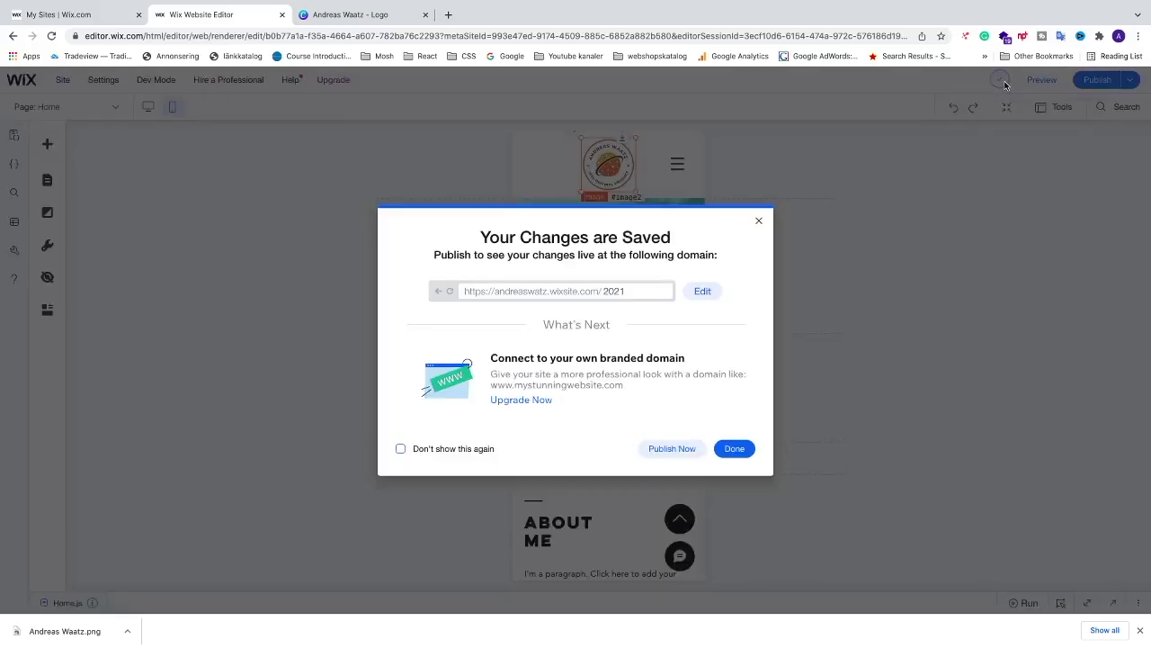
pyautogui.click(731, 452)
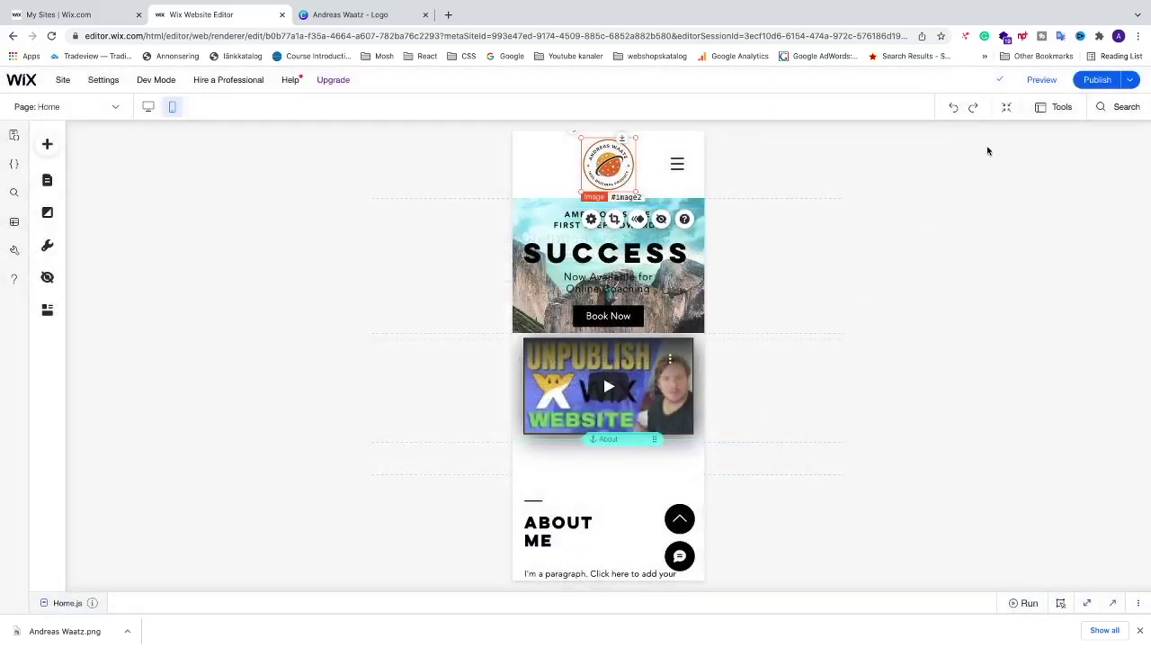
pyautogui.click(1039, 80)
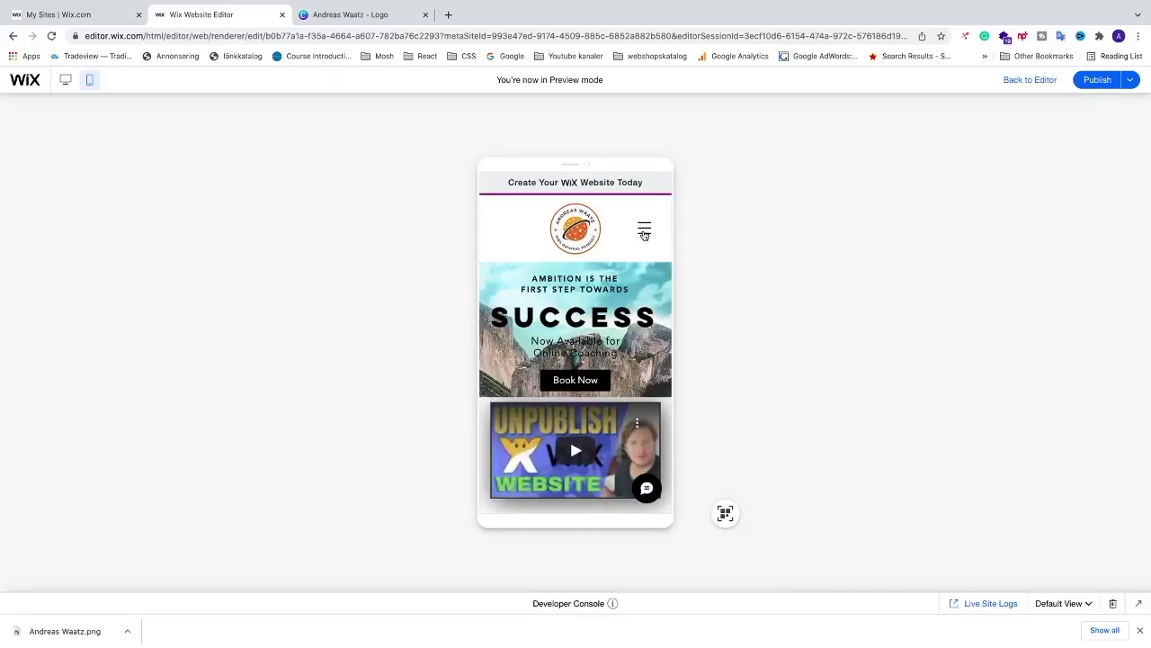
pyautogui.click(644, 231)
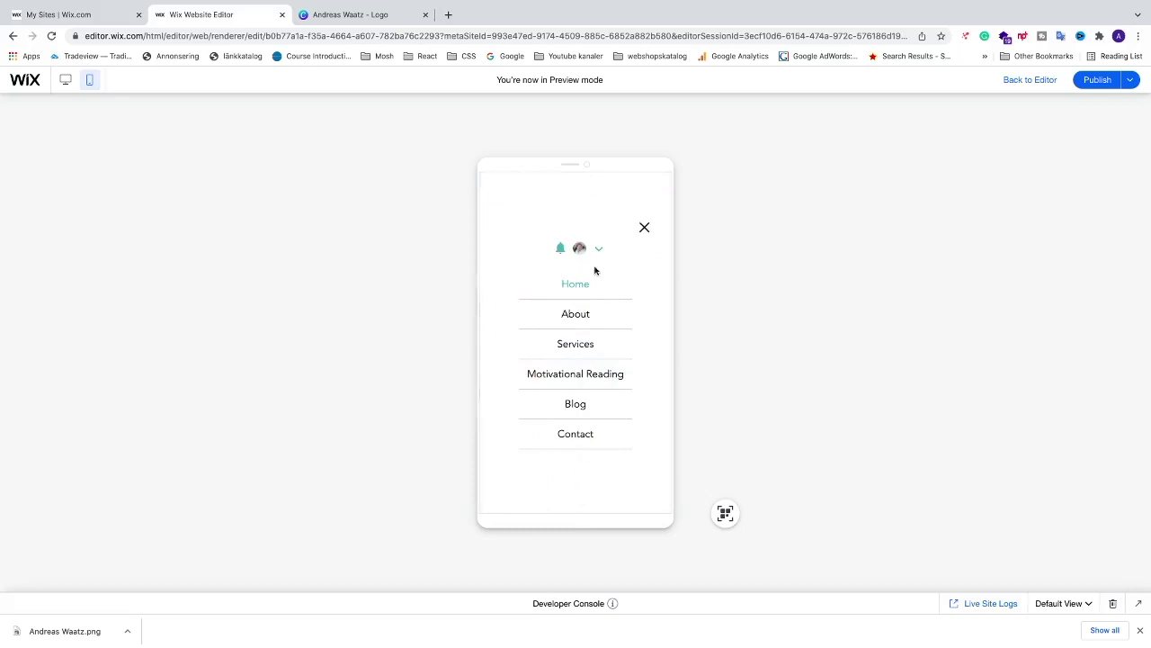
pyautogui.click(644, 227)
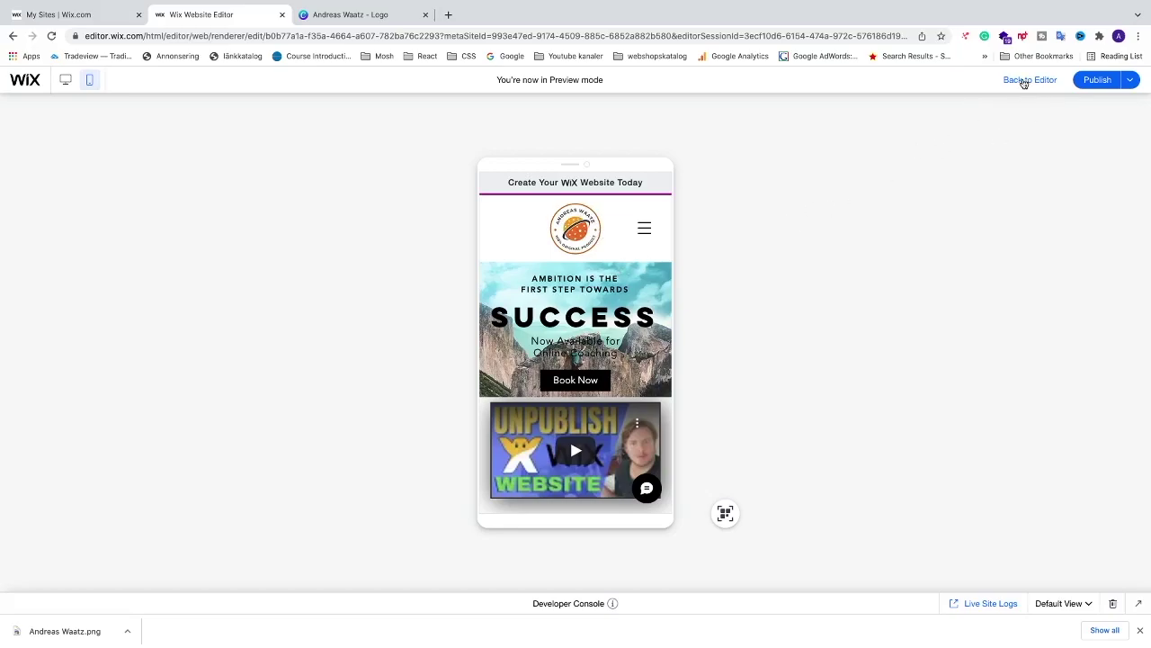
pyautogui.click(1025, 80)
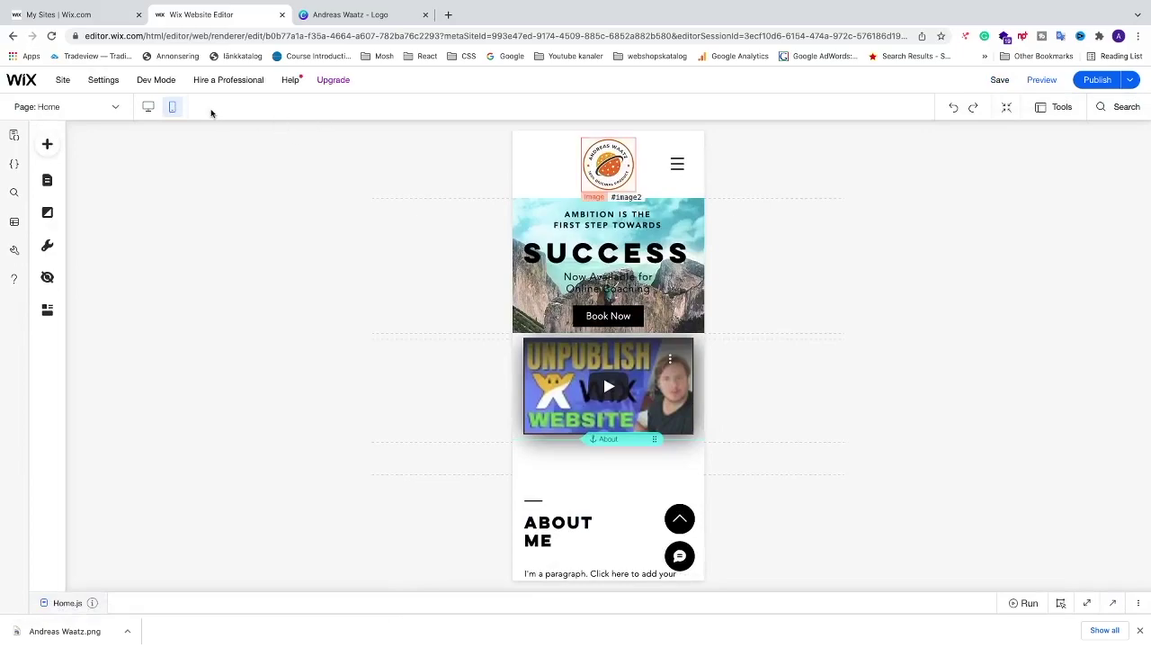
# - In the desktop layout, link the header logo to the Home page, opening in the current window
pyautogui.click(148, 107)
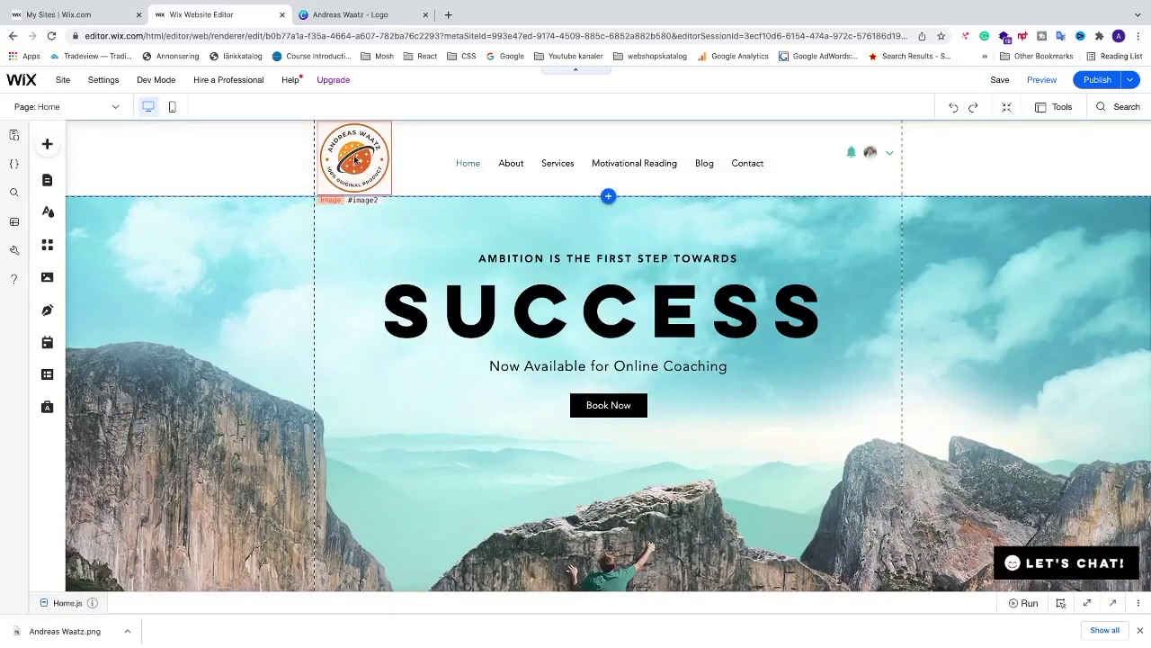
pyautogui.click(355, 158)
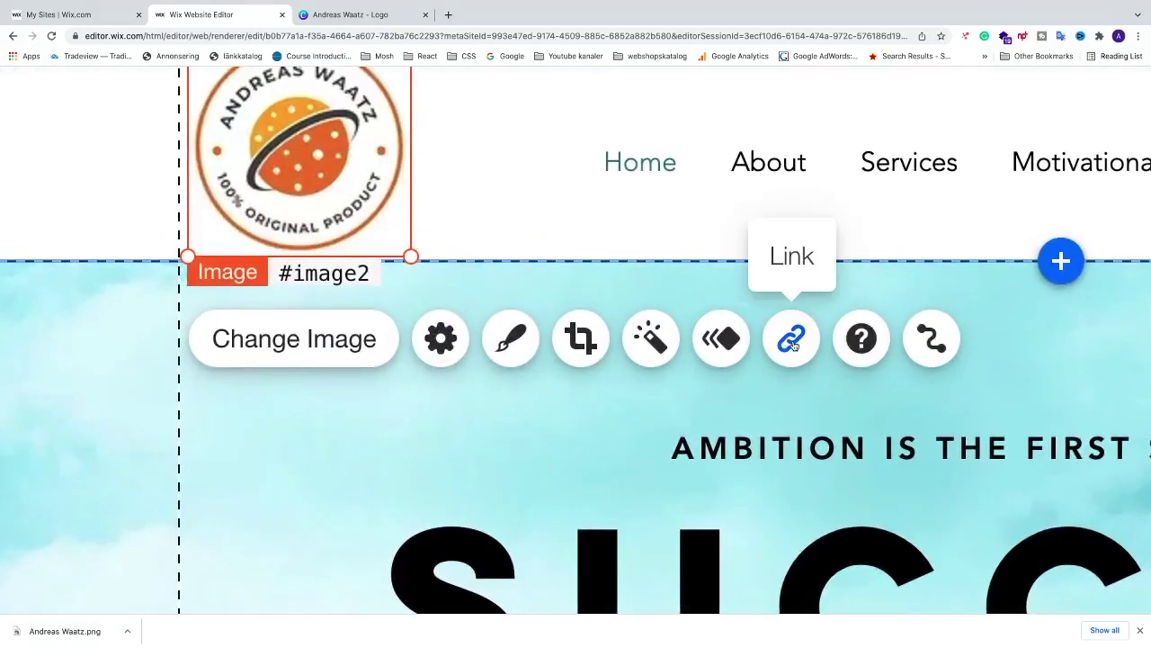
pyautogui.click(792, 341)
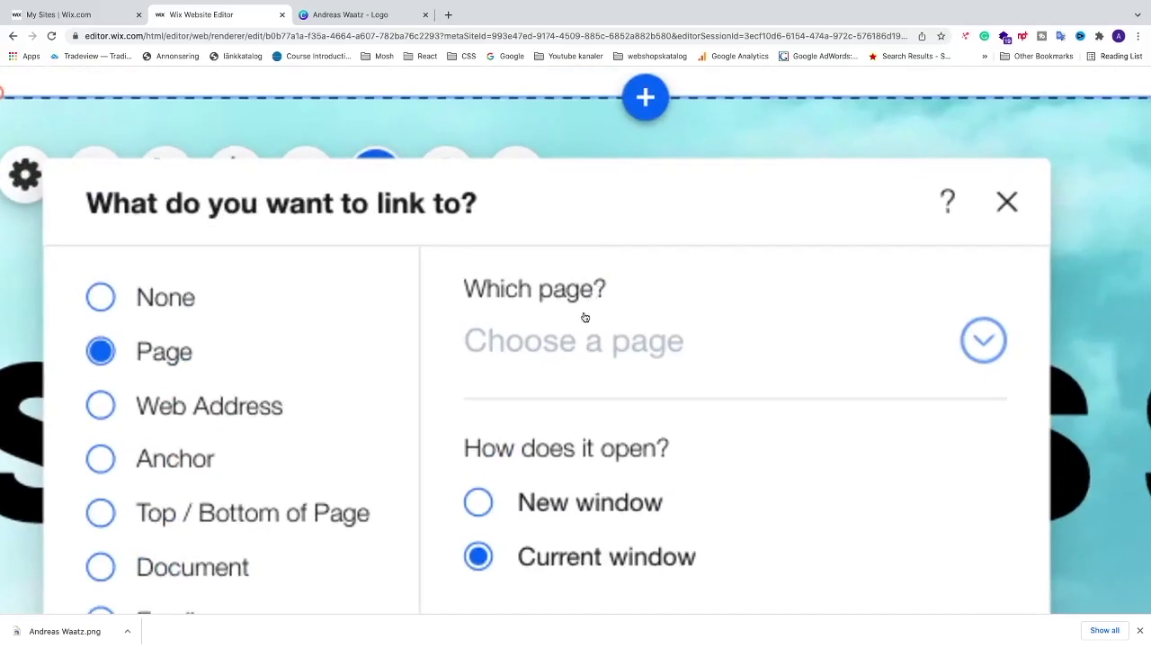
pyautogui.click(598, 275)
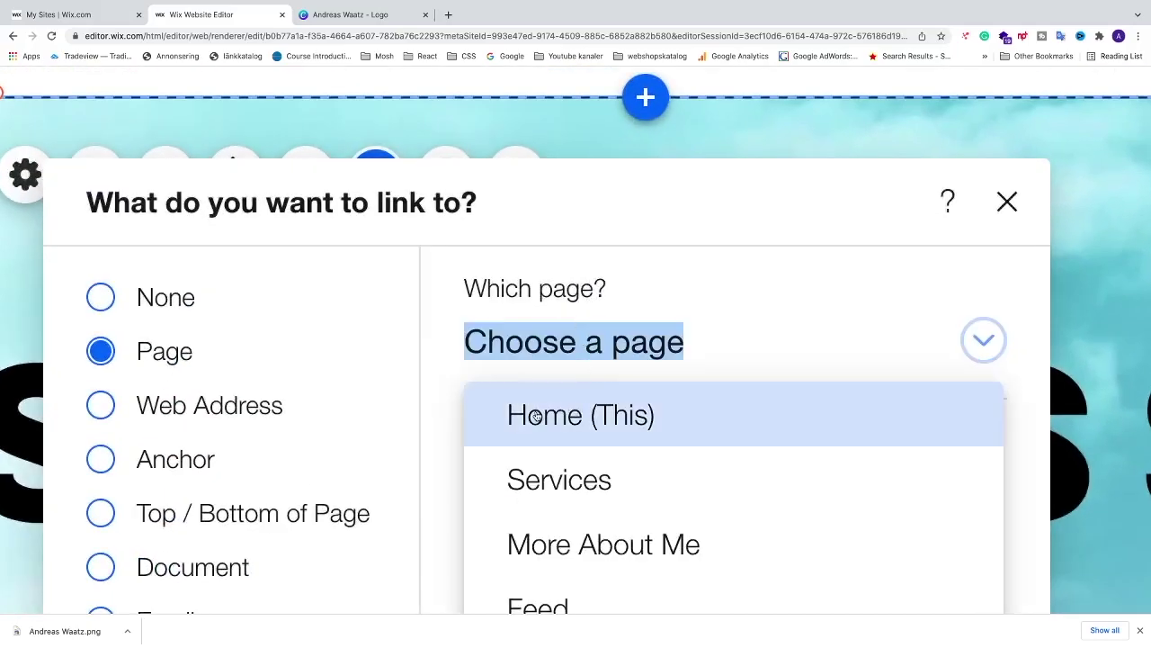
pyautogui.click(559, 414)
pyautogui.click(589, 355)
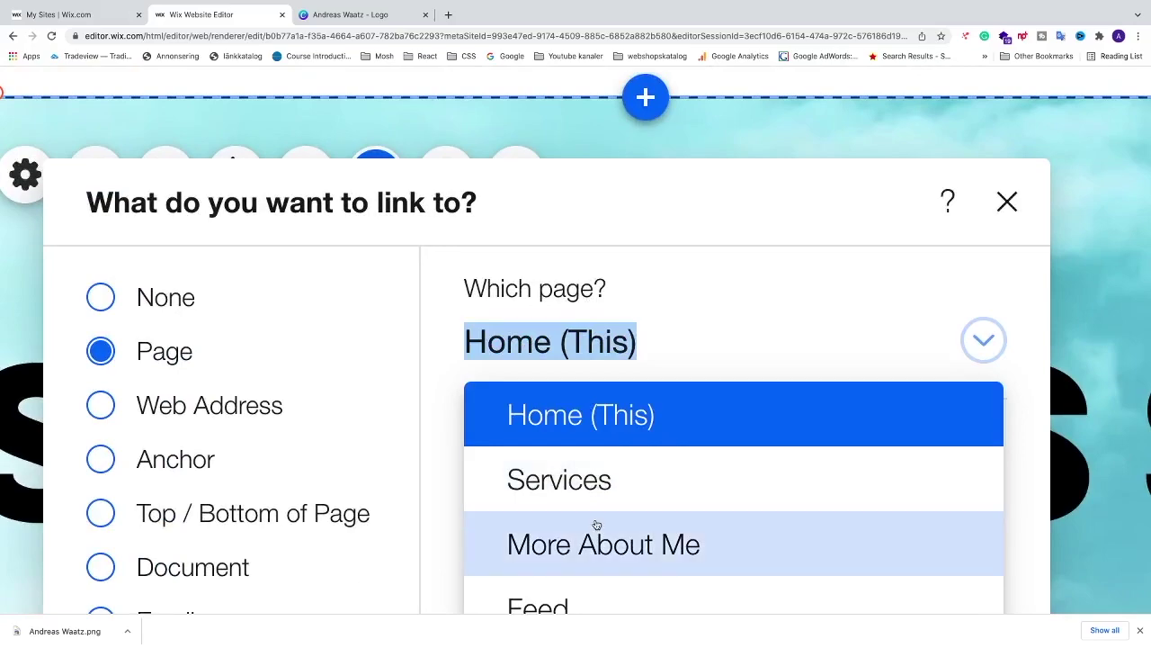
pyautogui.scroll(-3, 593, 525)
pyautogui.scroll(3, 598, 485)
pyautogui.click(610, 349)
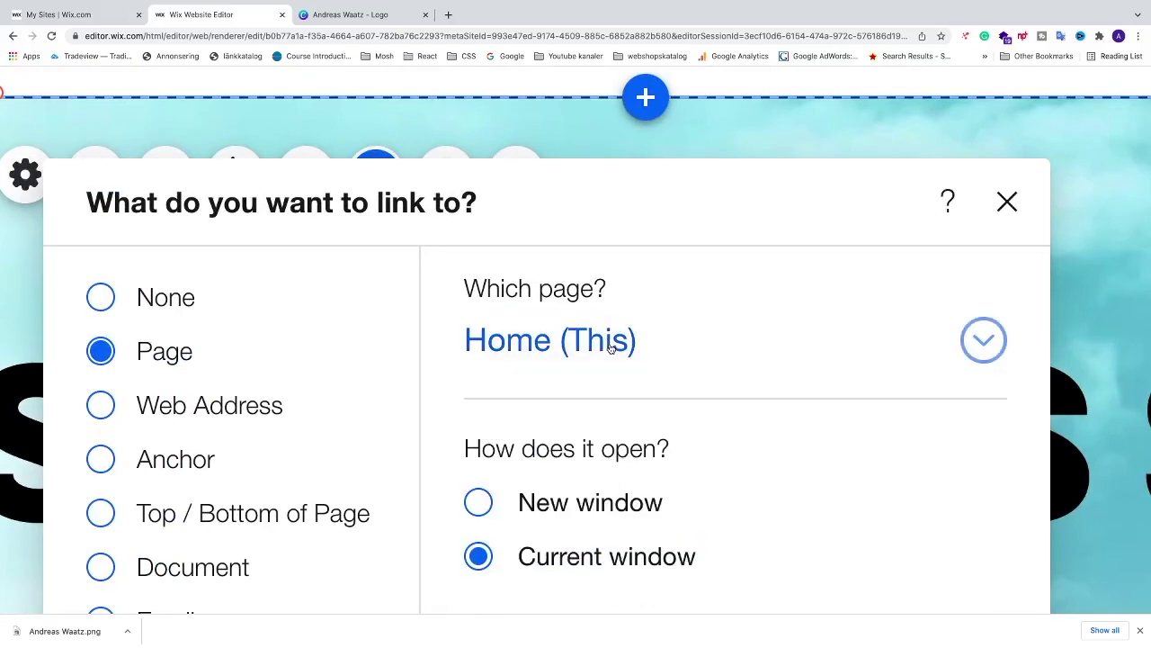
pyautogui.scroll(-5, 609, 368)
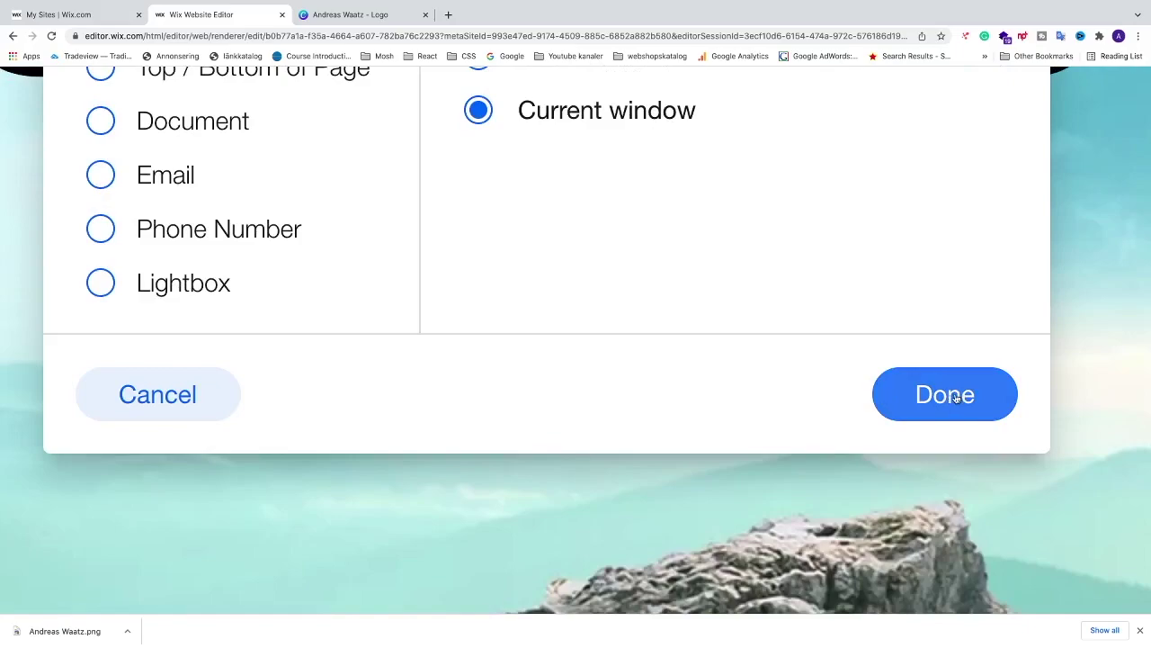
pyautogui.click(955, 397)
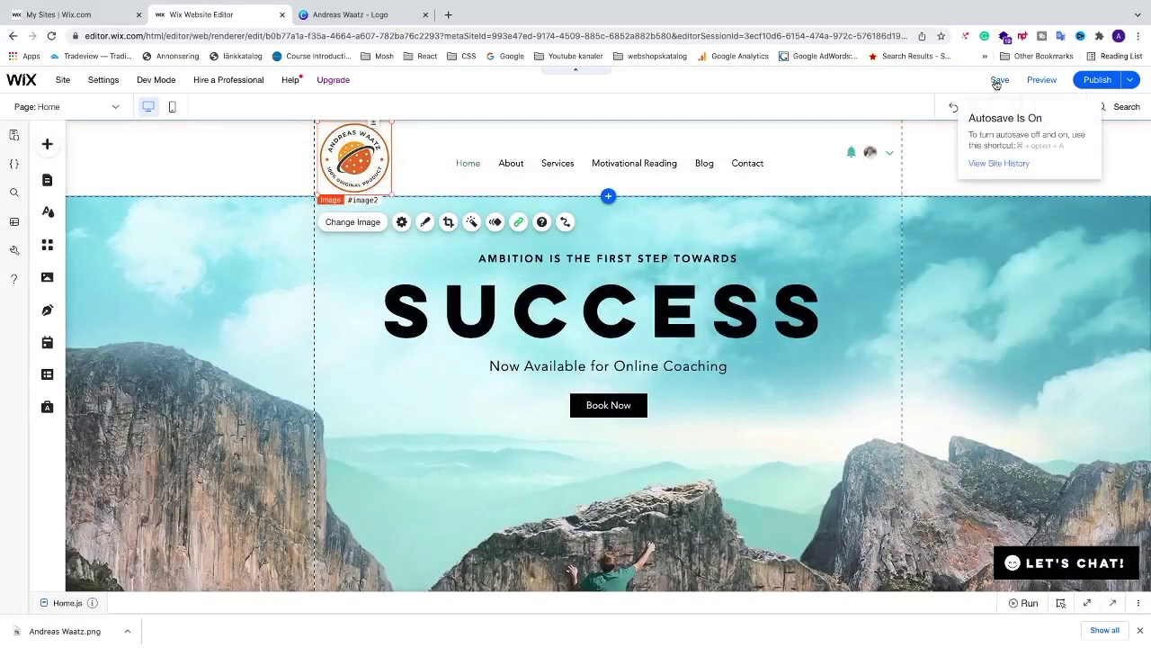
# - Save the site and preview the desktop version, clicking the logo to test its Home link
pyautogui.click(997, 81)
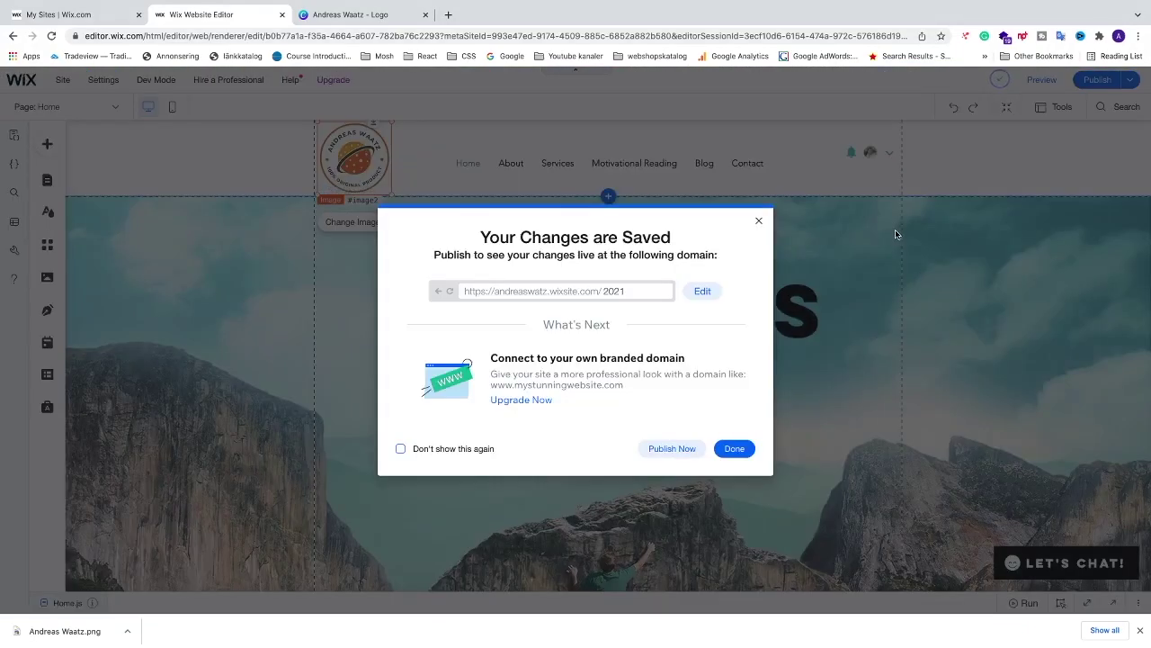
pyautogui.click(734, 449)
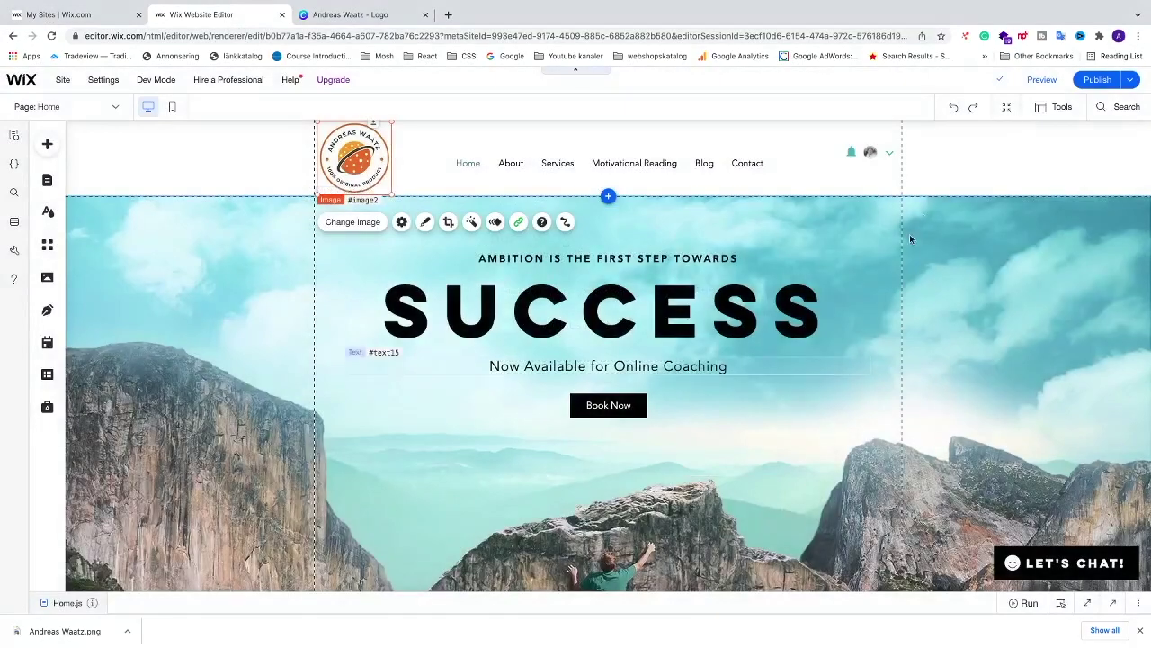
pyautogui.click(1040, 81)
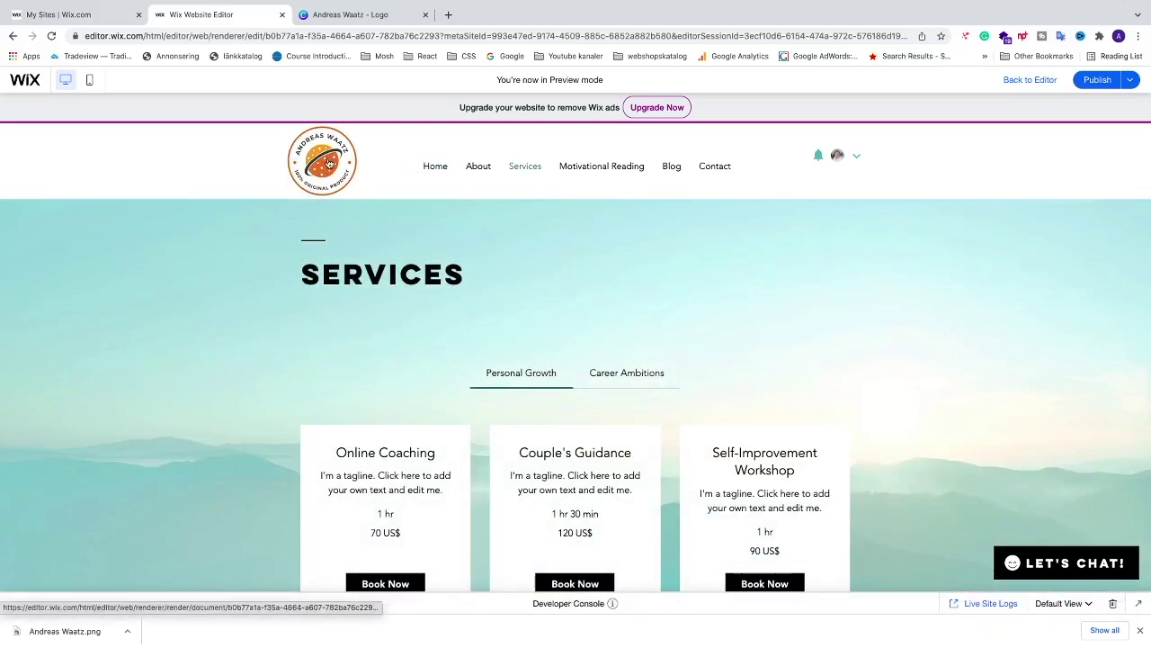
pyautogui.click(329, 163)
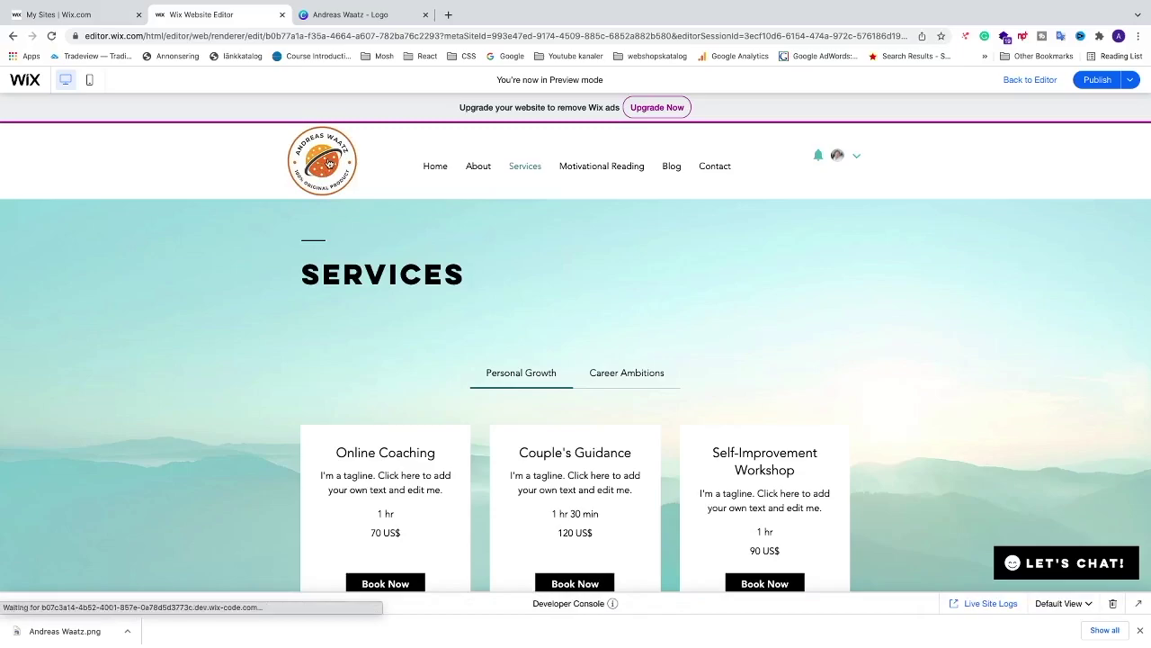